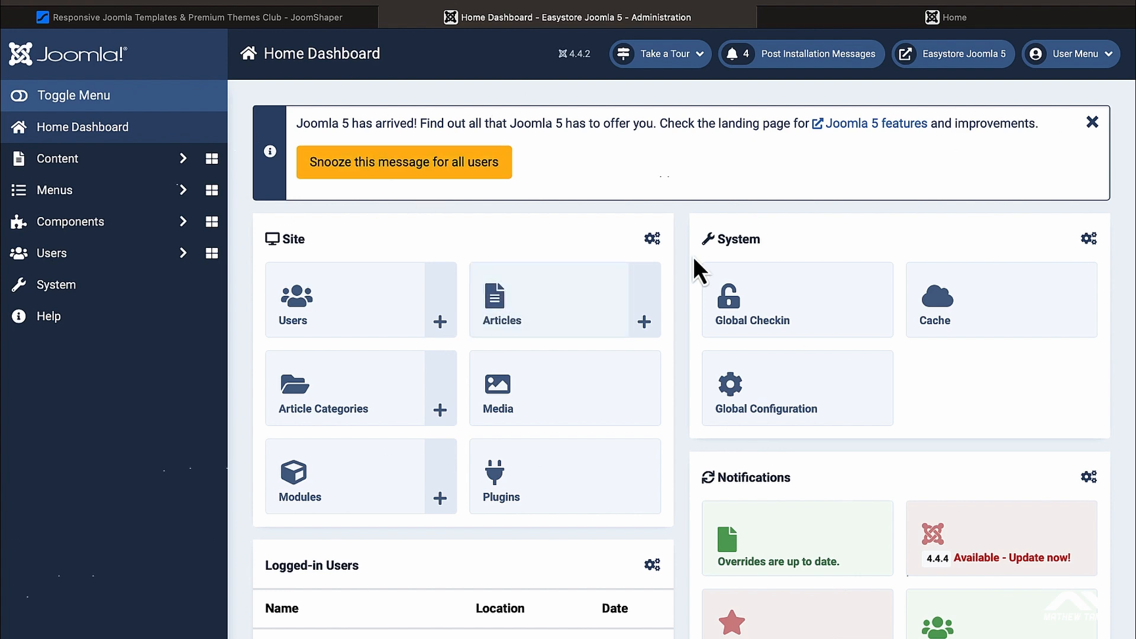
Open the dashboard of the EasyStore component
scroll(678, 278, down, 4)
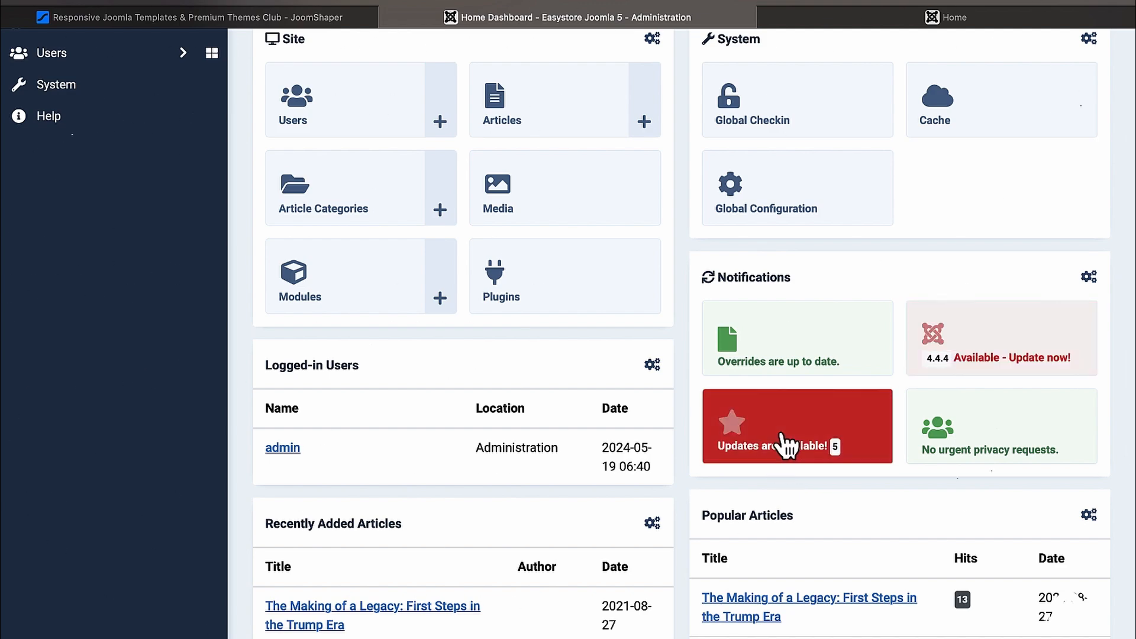
scroll(781, 435, up, 1)
scroll(781, 435, down, 7)
scroll(781, 435, up, 10)
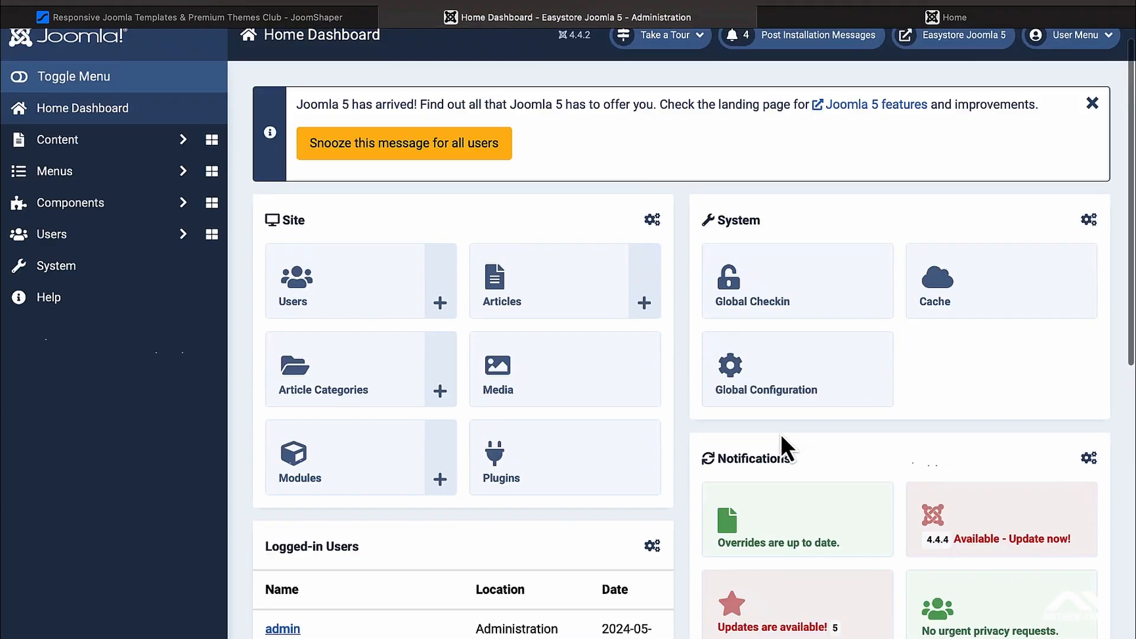
click(154, 228)
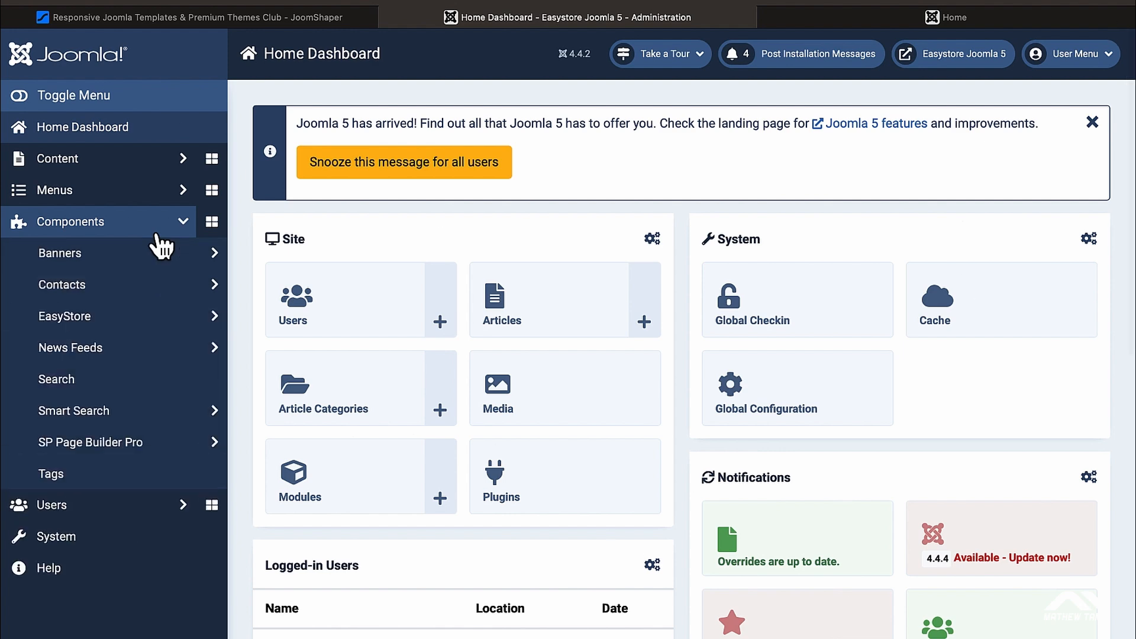
click(118, 316)
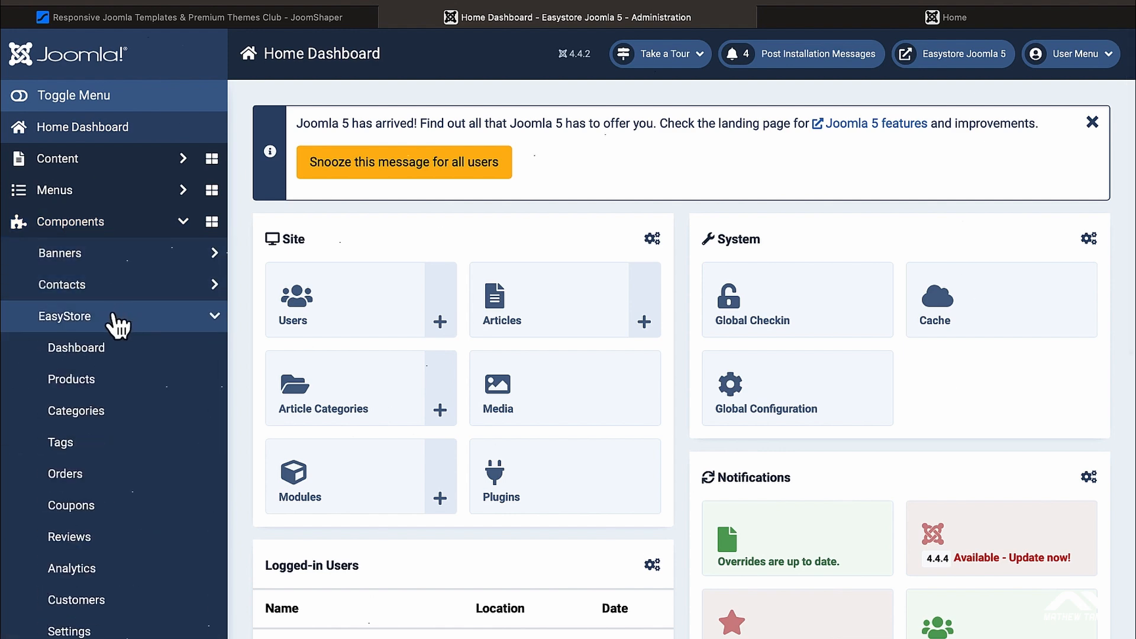
click(101, 355)
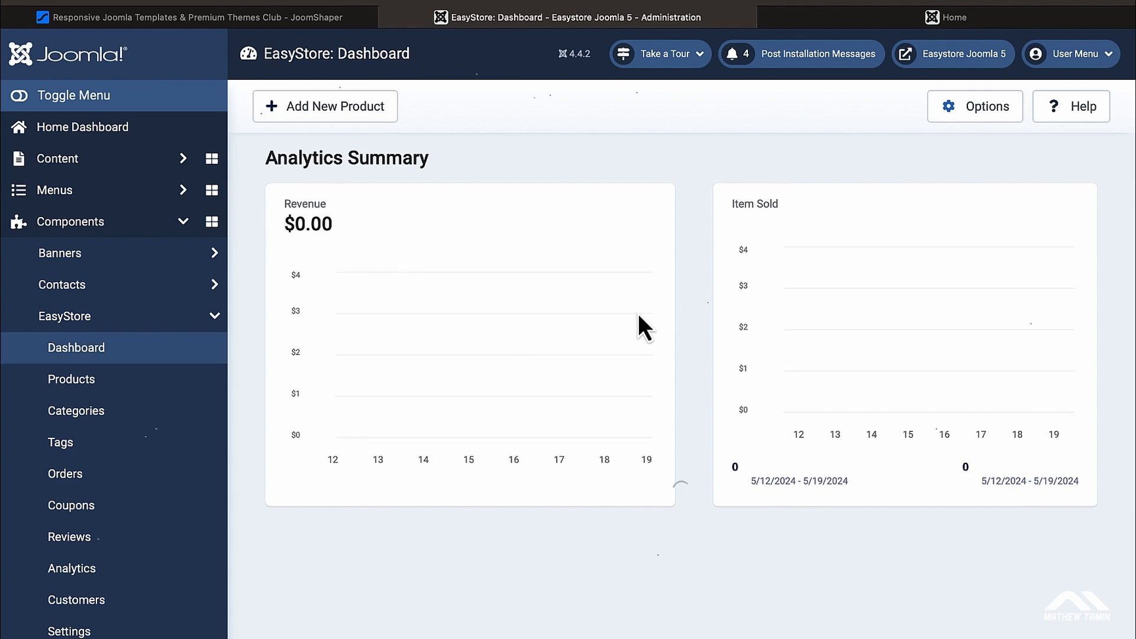
Review the store's setup checklist and analytics summary and open the EasyStore product list
scroll(697, 327, down, 3)
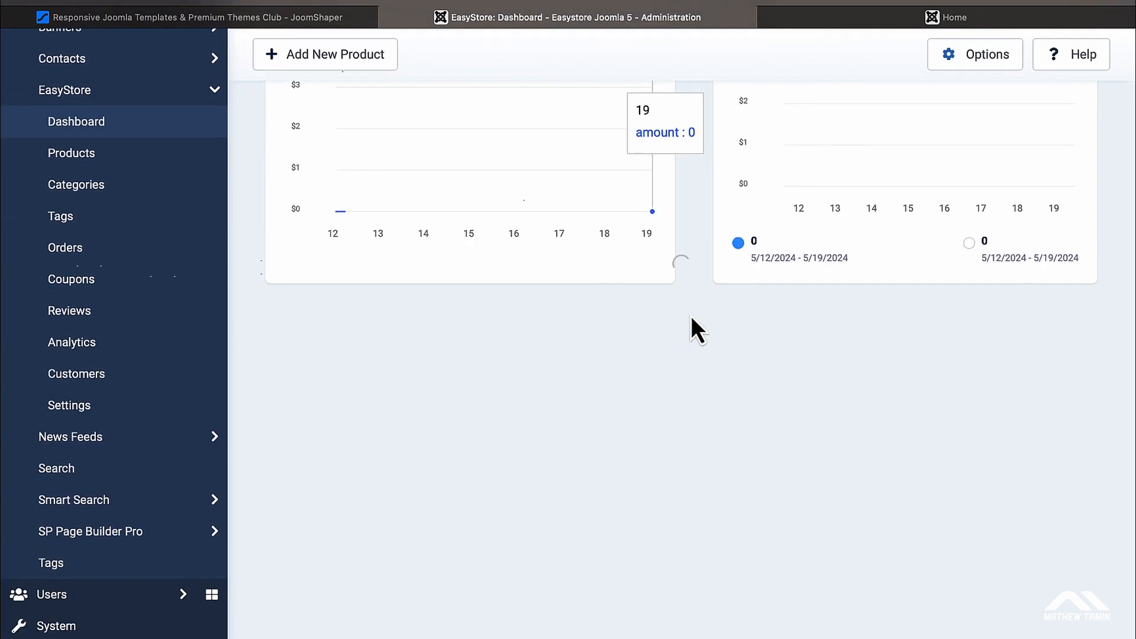
scroll(692, 319, up, 3)
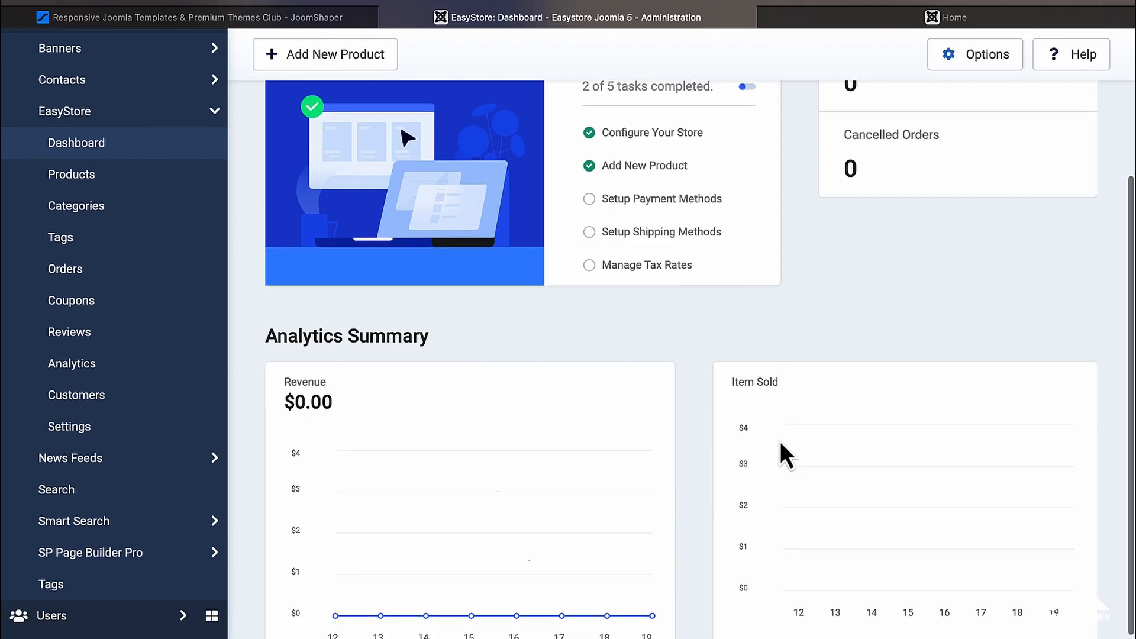
scroll(780, 442, up, 4)
scroll(780, 442, down, 1)
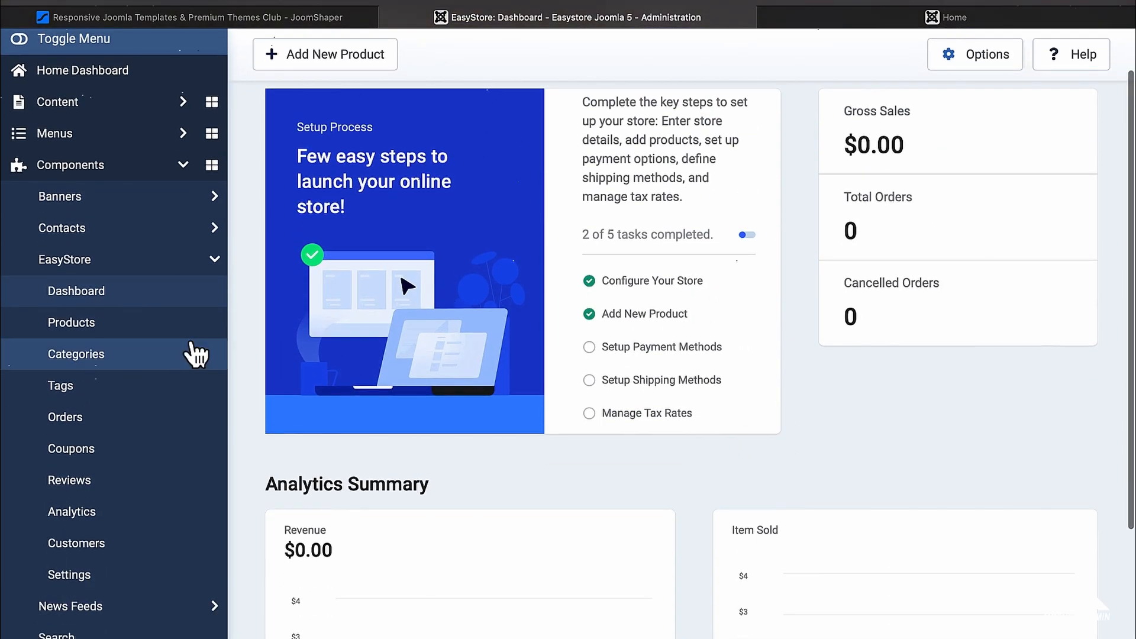
click(113, 339)
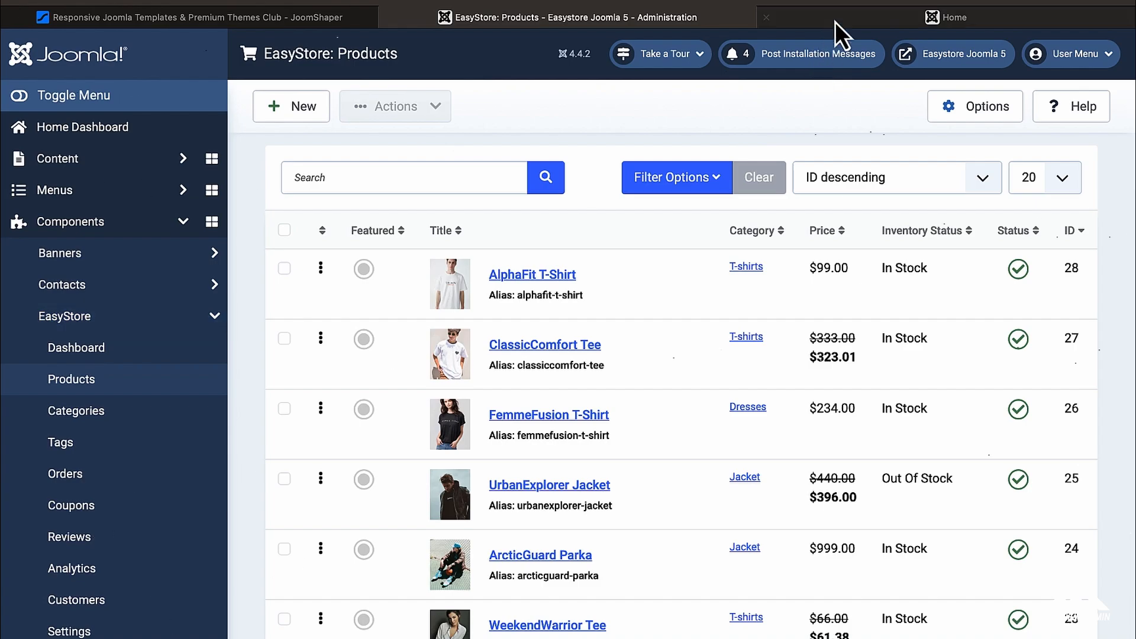
Switch to the storefront home page and view its Latest Ones product section
click(836, 23)
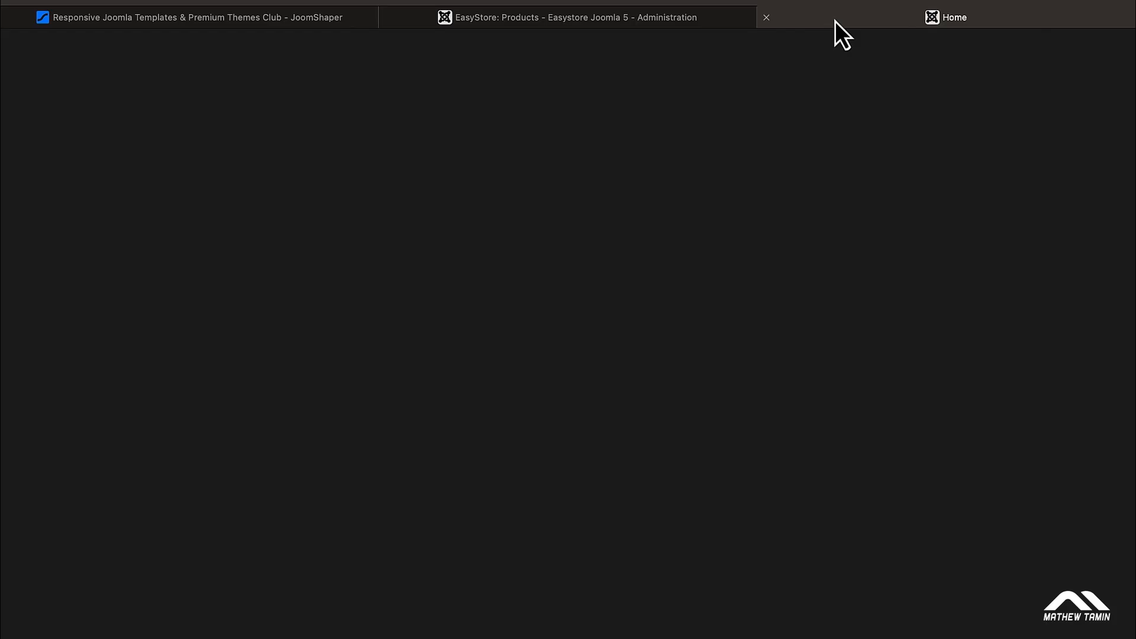
scroll(808, 207, down, 1)
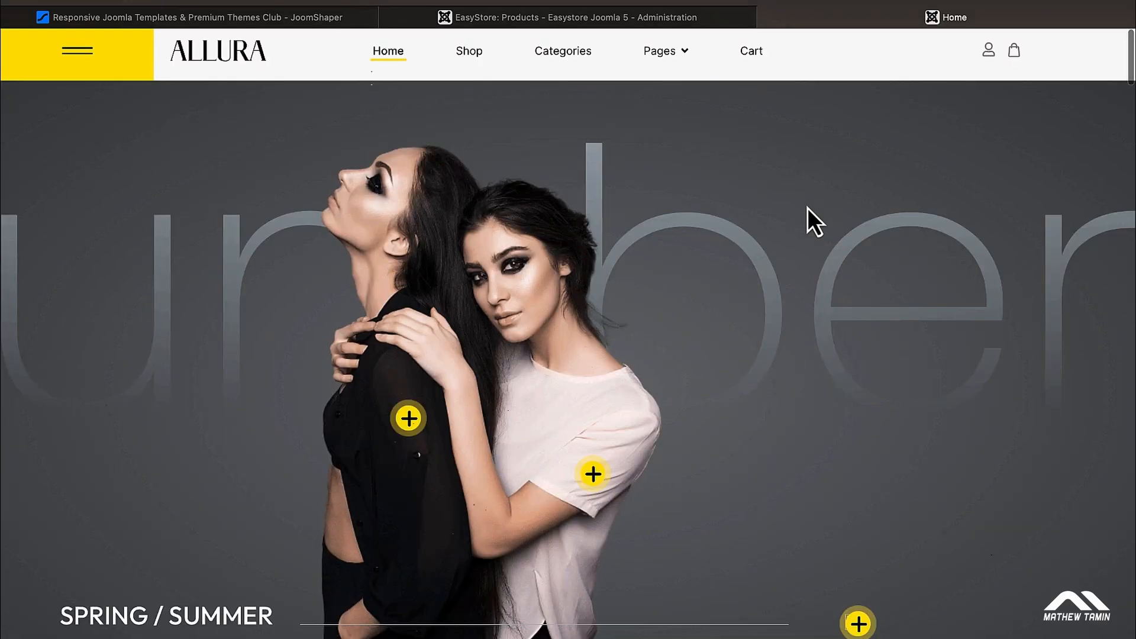
scroll(807, 208, down, 10)
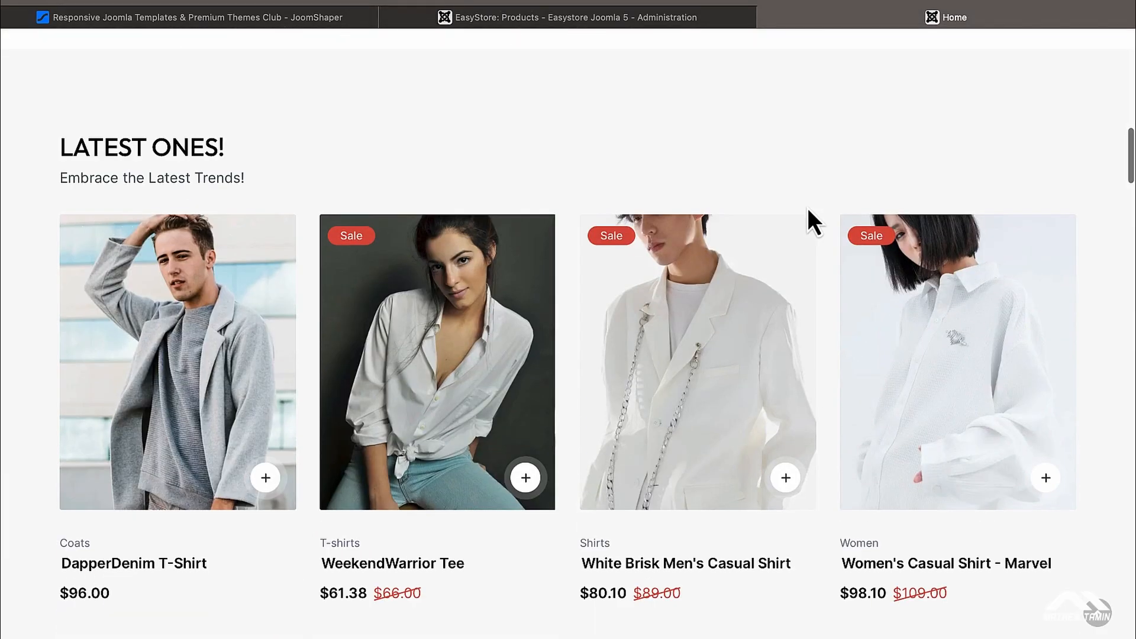
scroll(808, 208, down, 1)
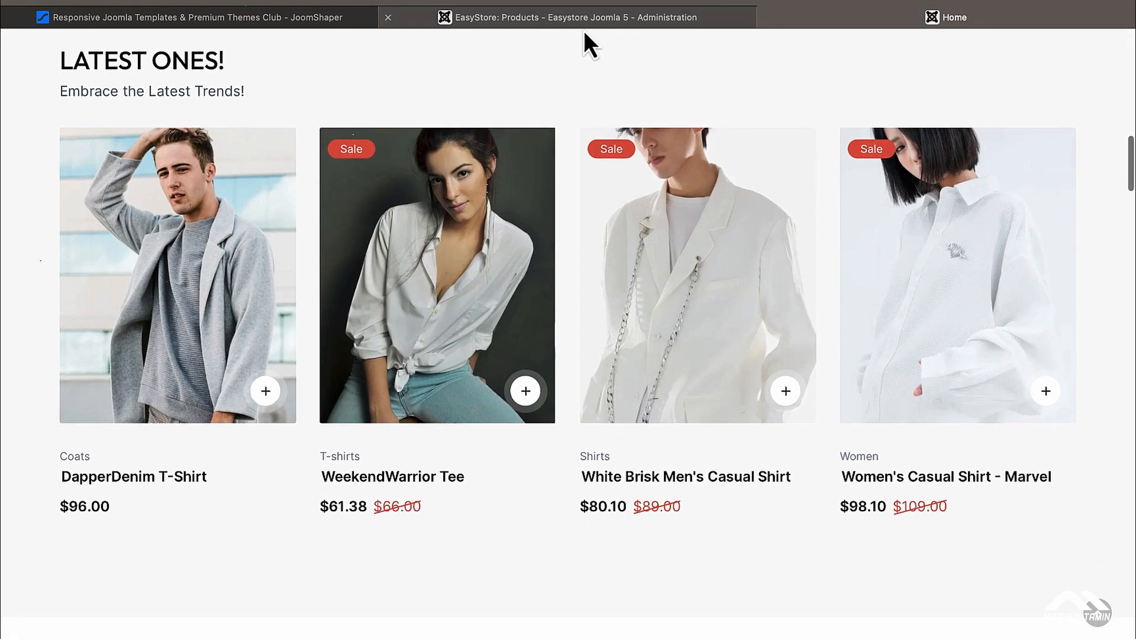
Return to the EasyStore product list in the administration and open the AlphaFit T-Shirt product for editing
click(545, 20)
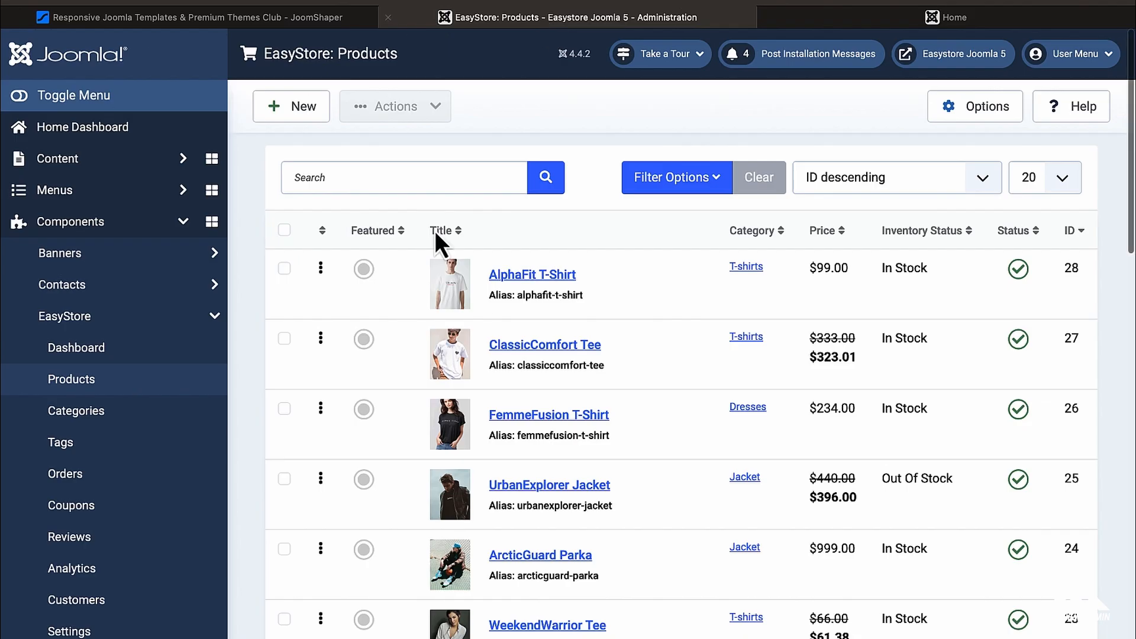
scroll(520, 331, down, 3)
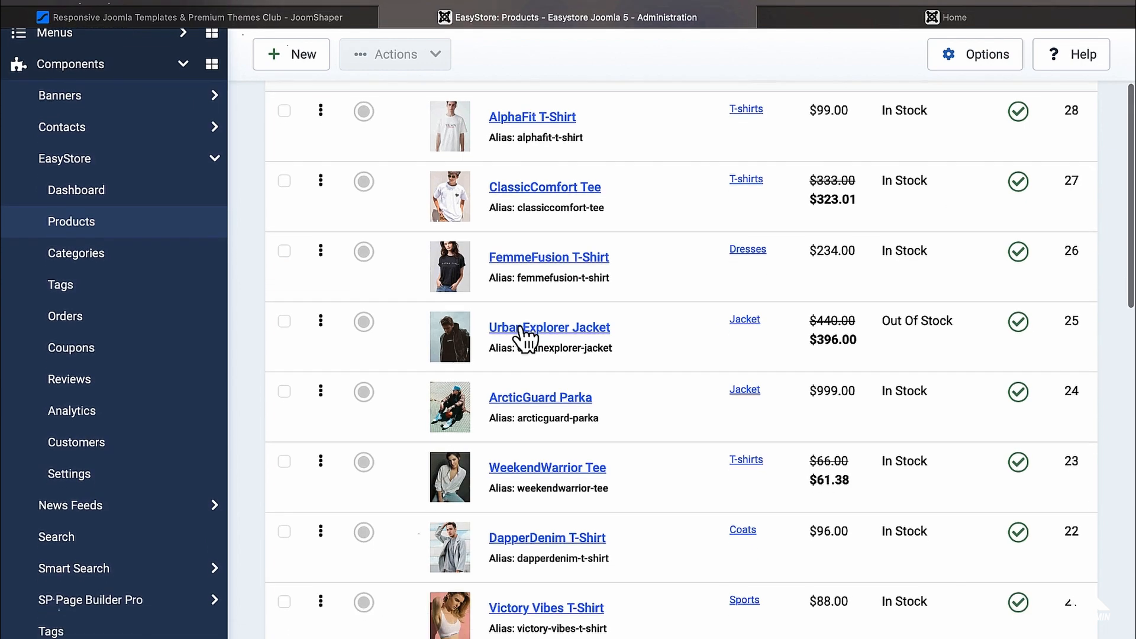
scroll(523, 337, down, 6)
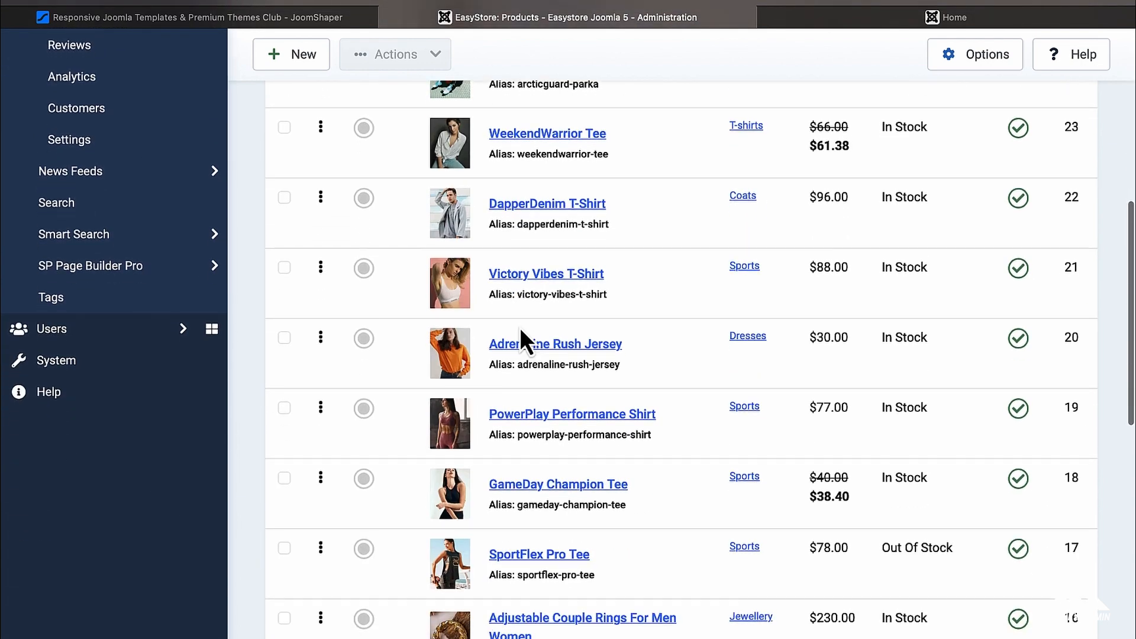
scroll(824, 211, up, 9)
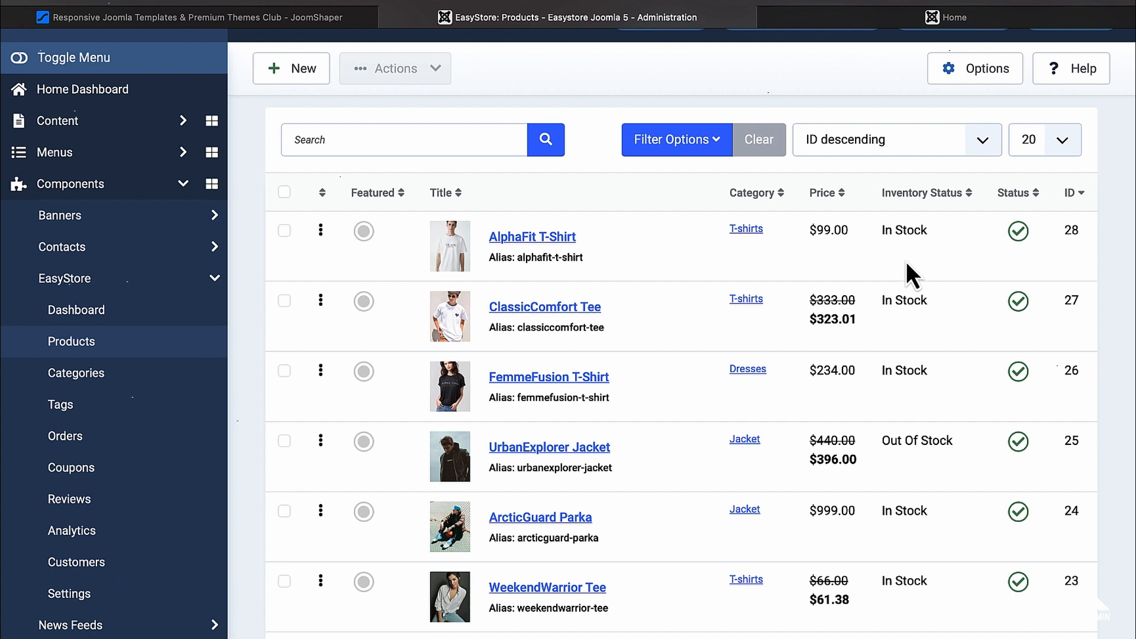
click(533, 255)
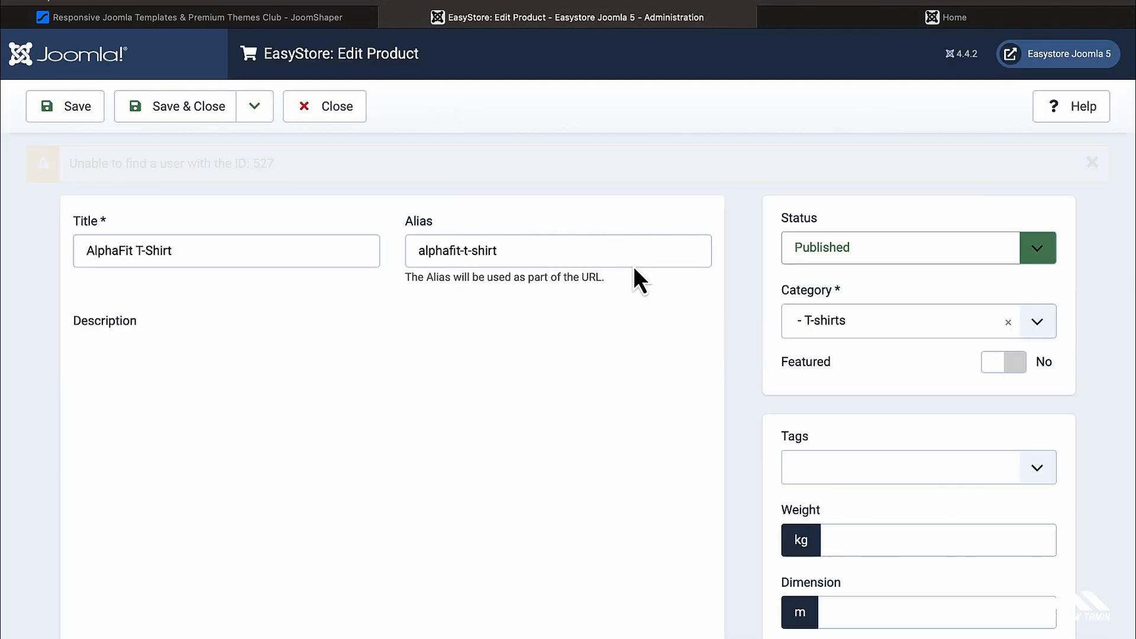
Examine the AlphaFit T-Shirt's edit form, including its description, images, category, tags, weight, dimension and access fields
scroll(633, 266, down, 1)
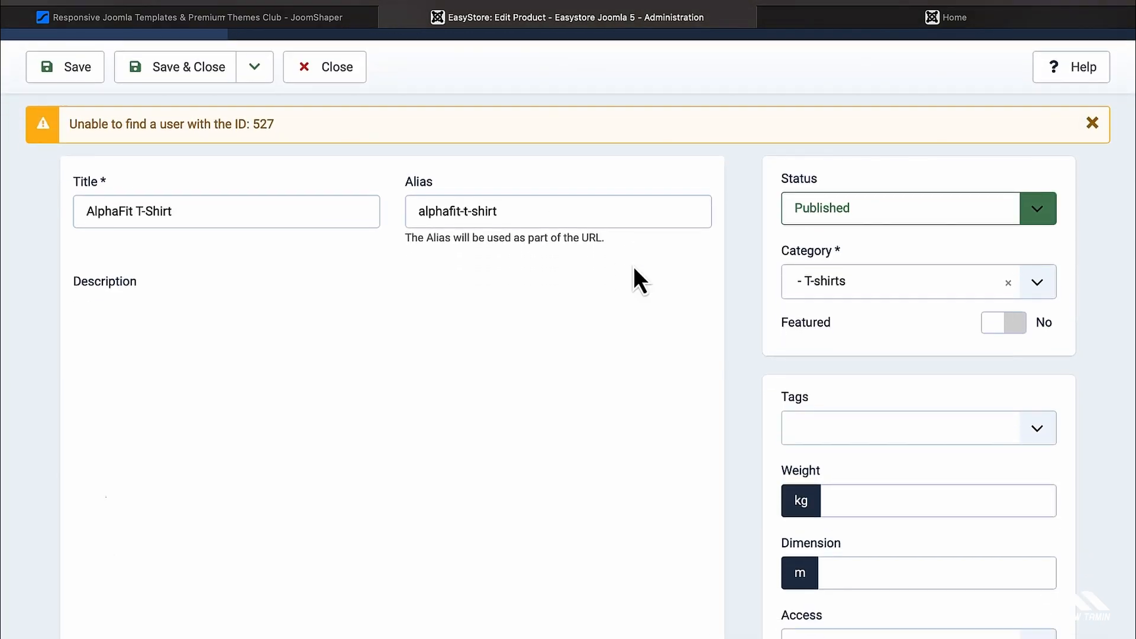
scroll(634, 266, down, 3)
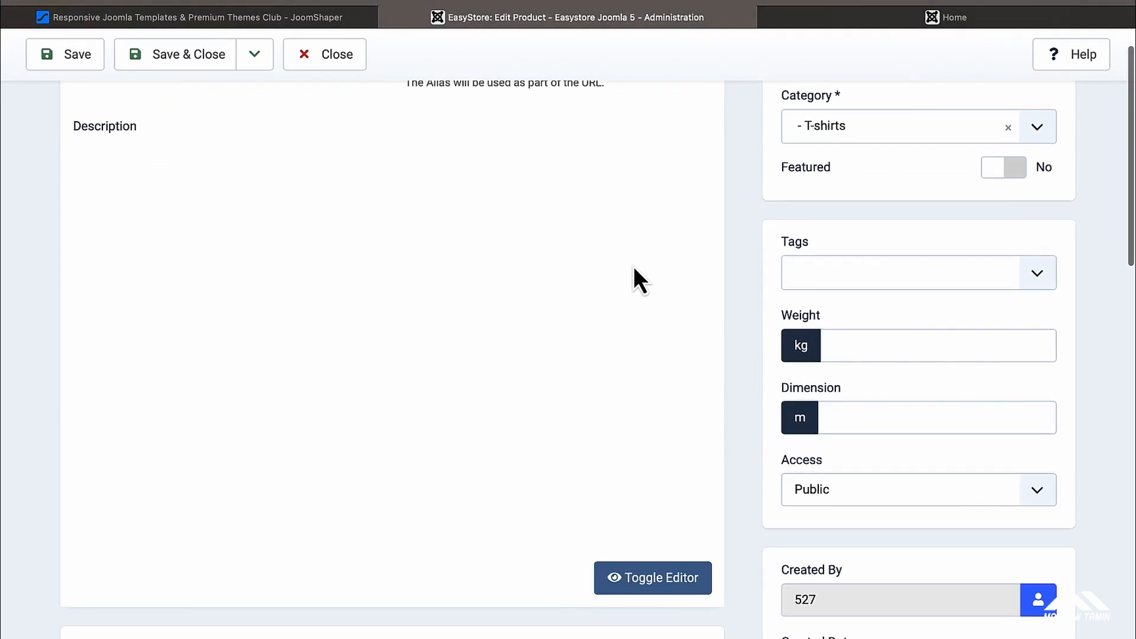
scroll(513, 296, down, 1)
scroll(512, 296, up, 1)
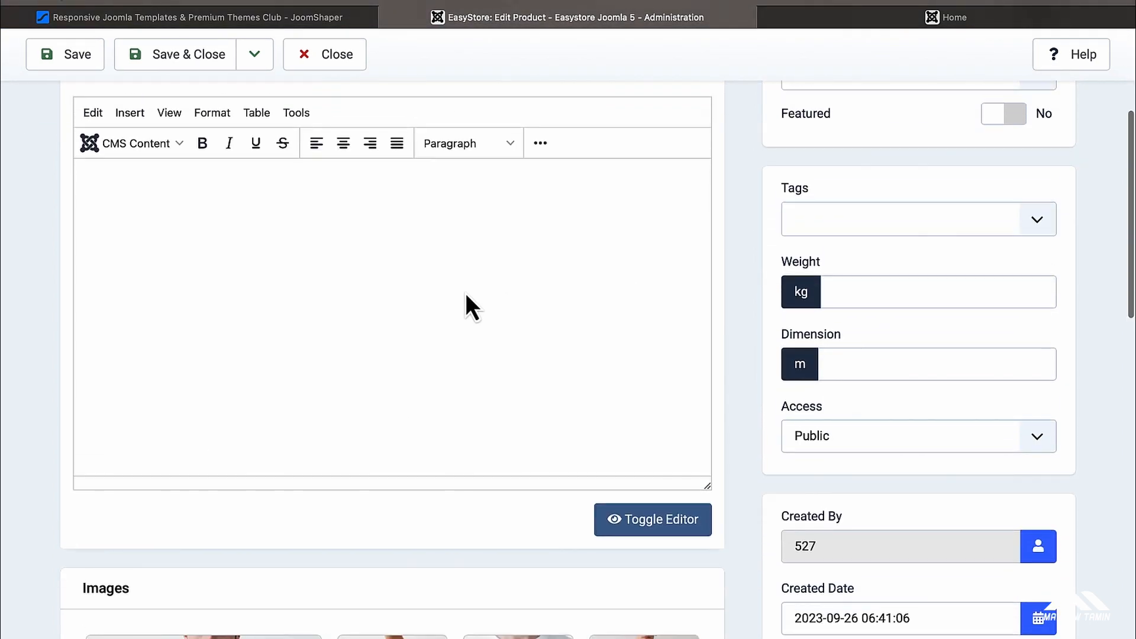
scroll(477, 385, down, 6)
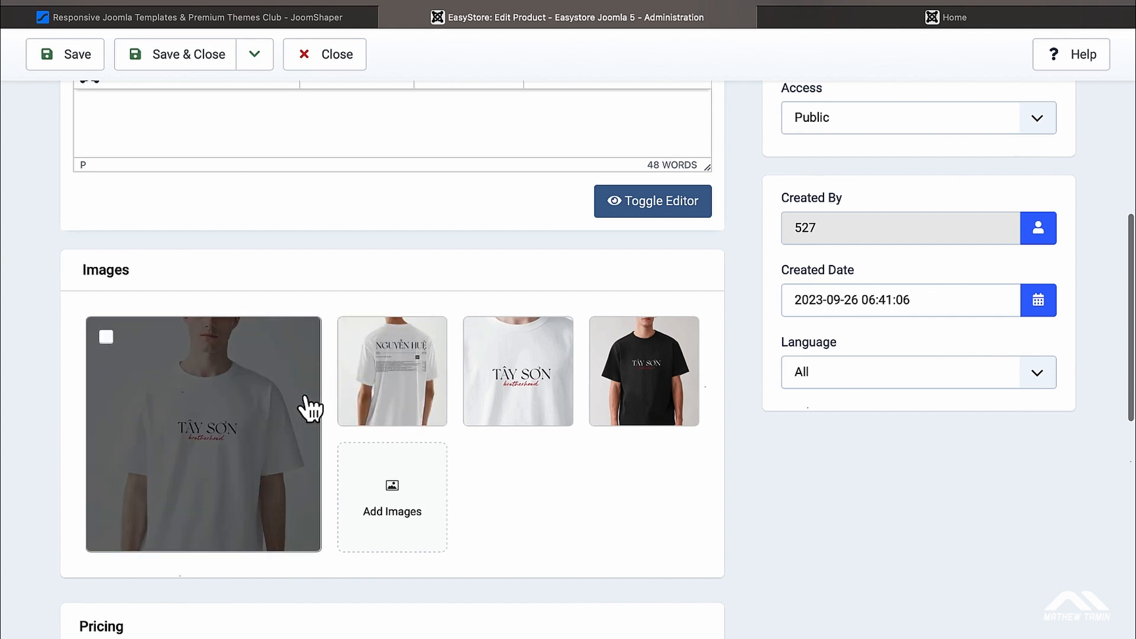
scroll(304, 399, down, 3)
scroll(305, 398, up, 13)
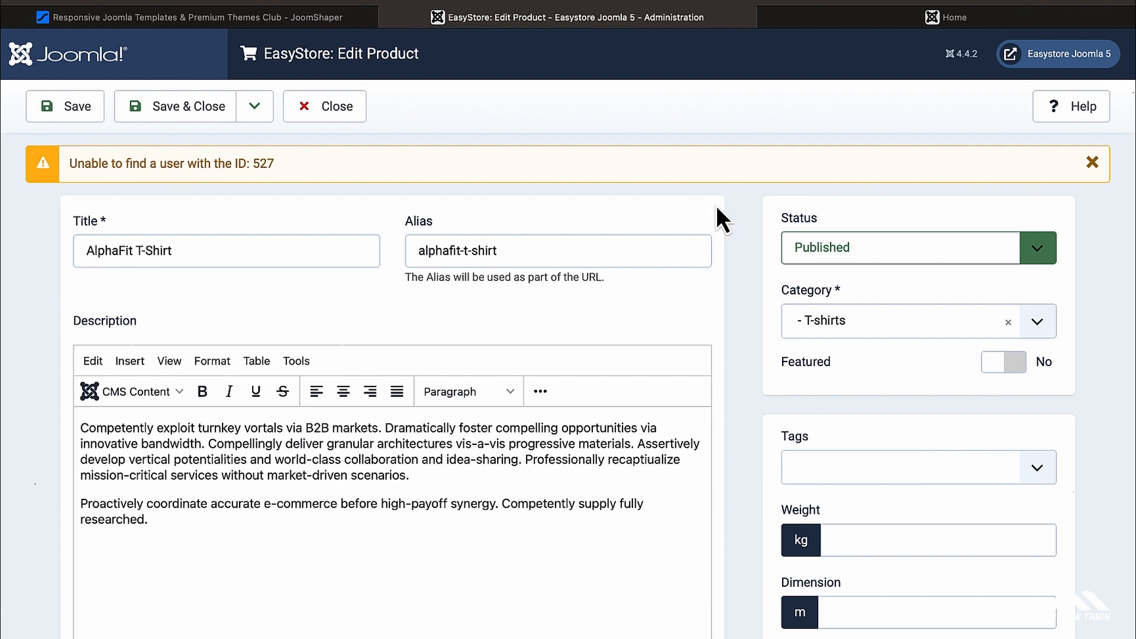
scroll(819, 324, down, 4)
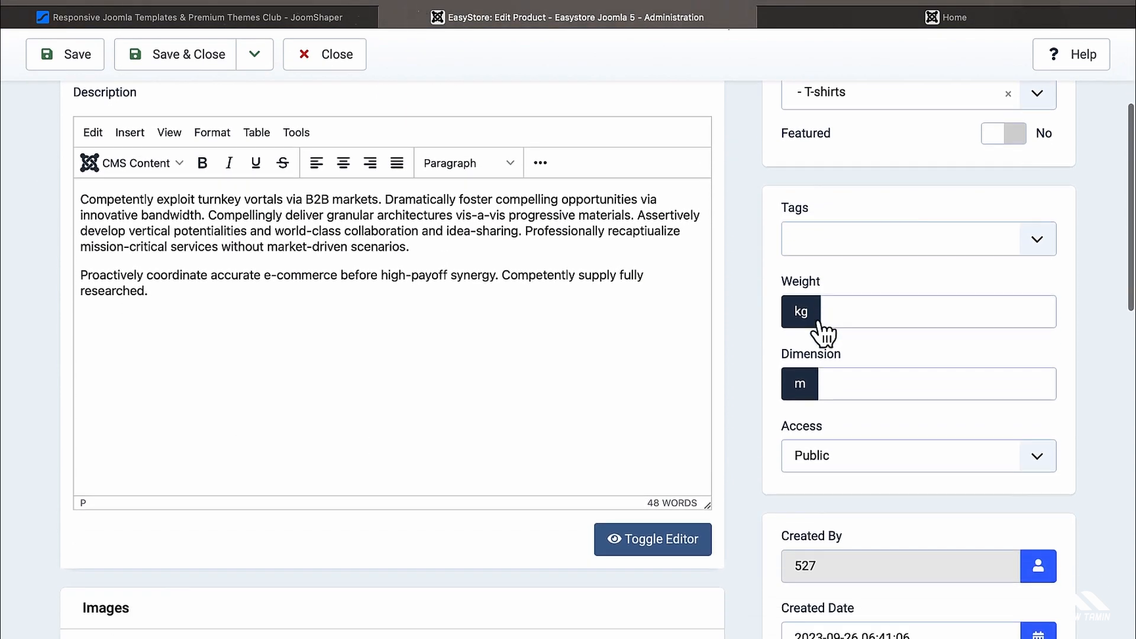
scroll(819, 324, down, 3)
scroll(820, 325, up, 2)
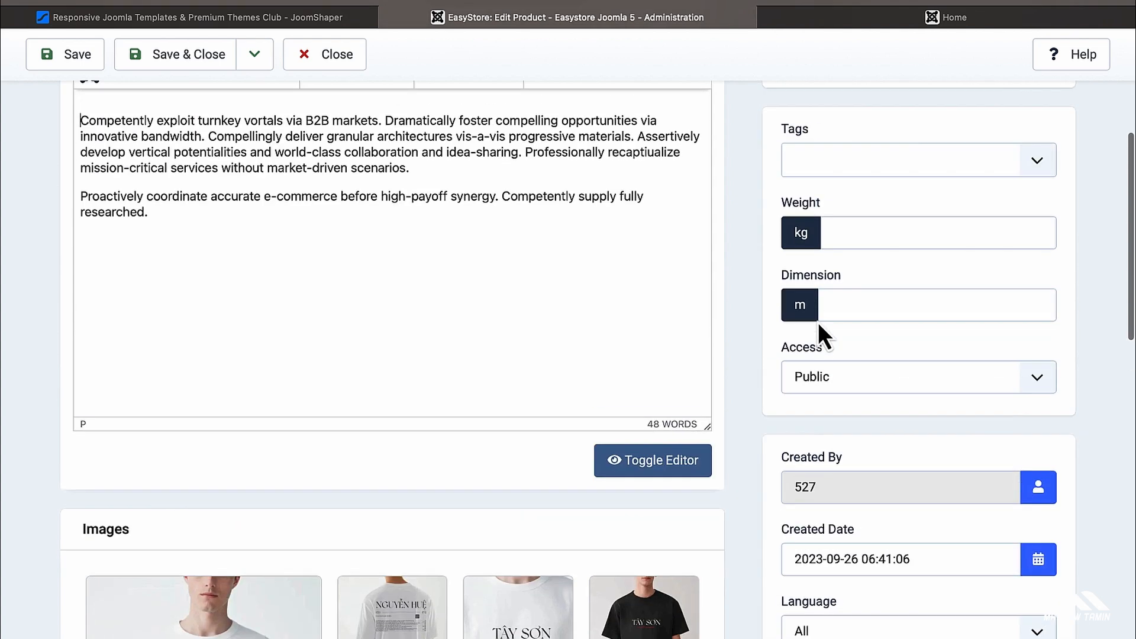
scroll(819, 325, up, 4)
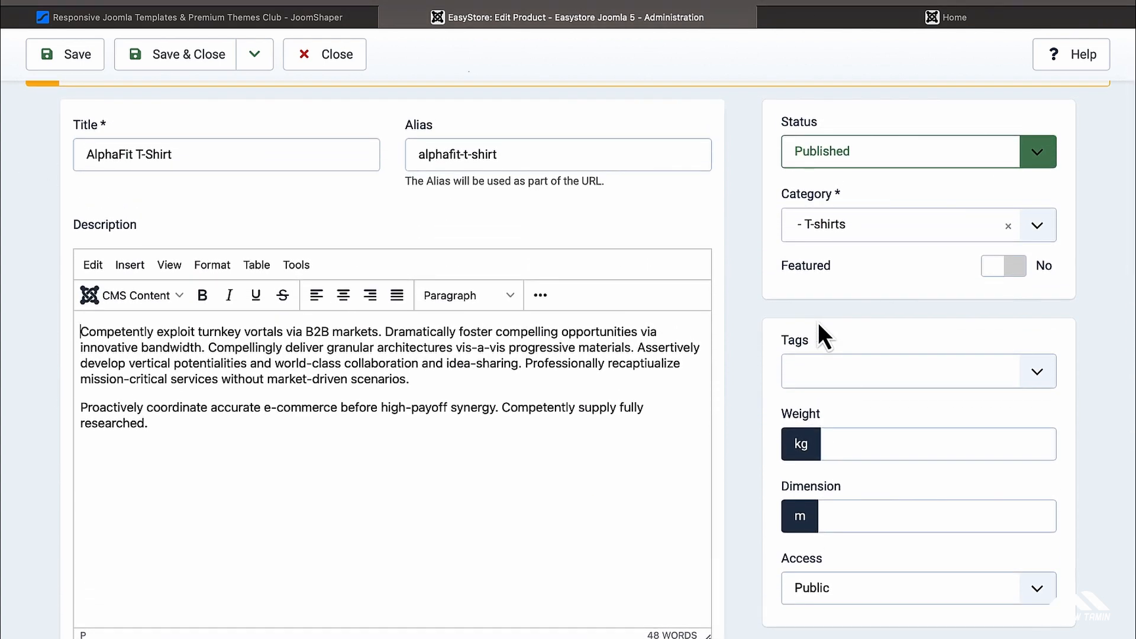
scroll(819, 324, down, 1)
scroll(819, 324, up, 1)
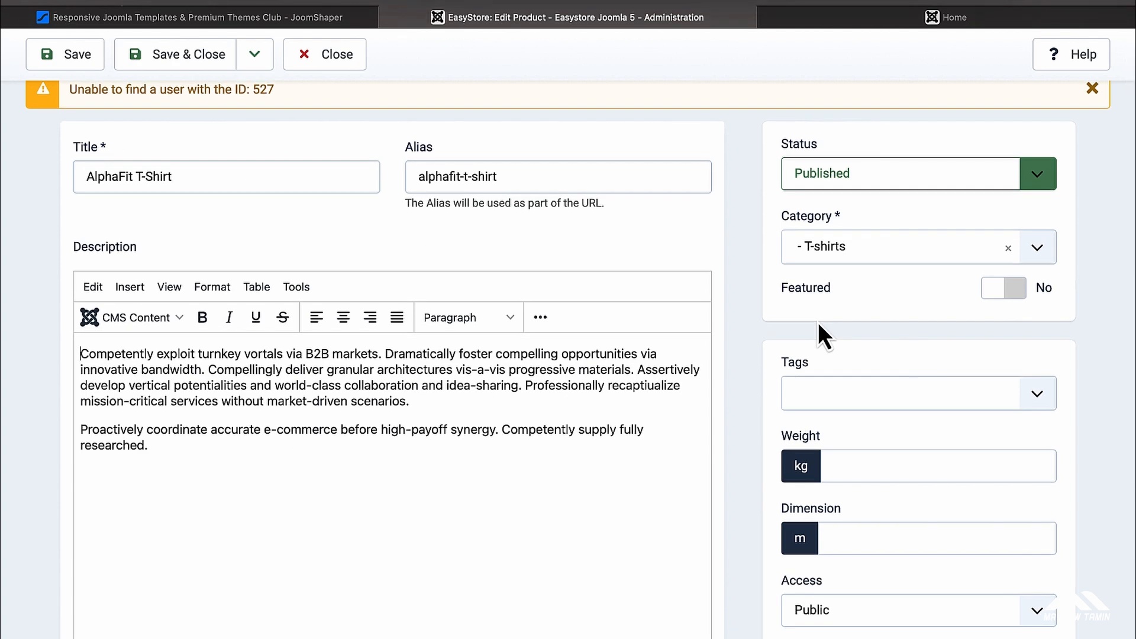
Set the product's Created By field to the admin user
scroll(818, 322, down, 6)
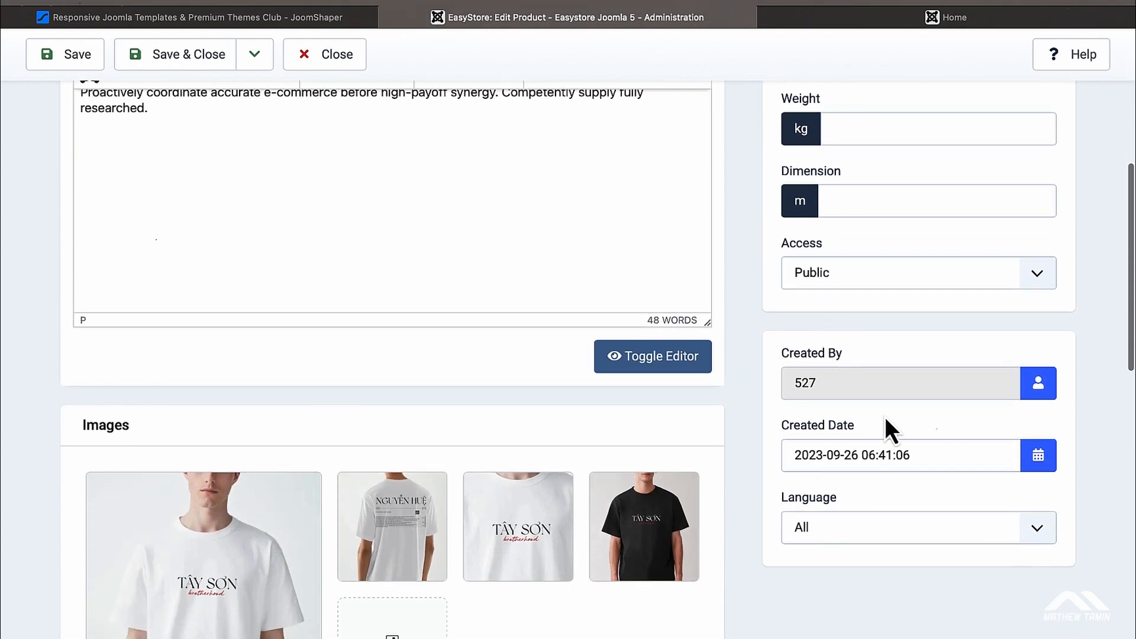
click(1034, 392)
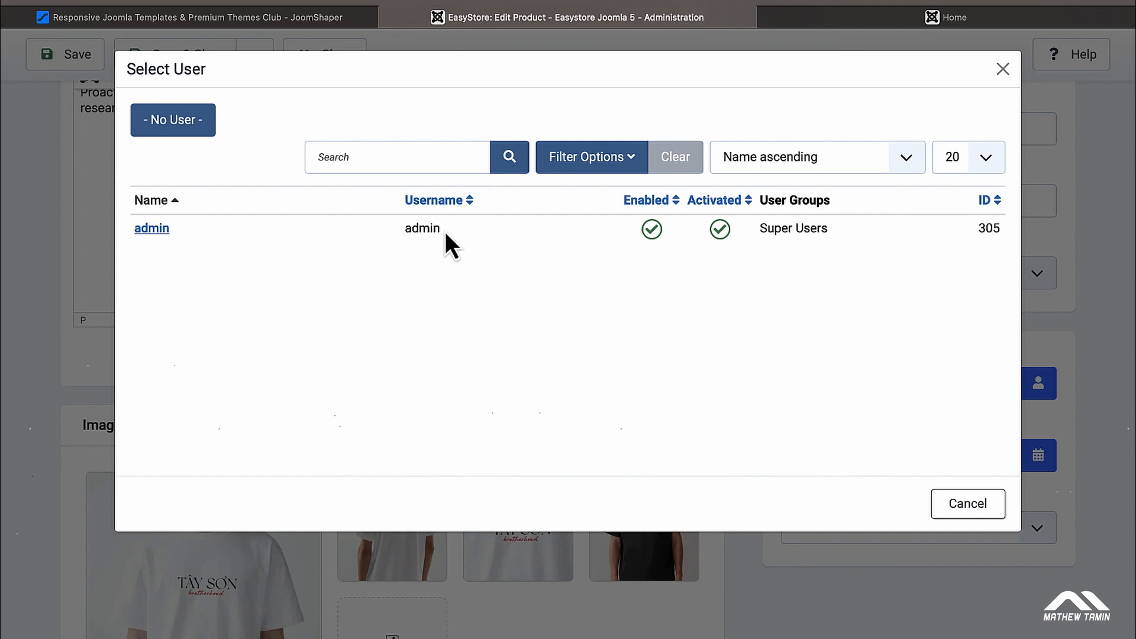
click(154, 230)
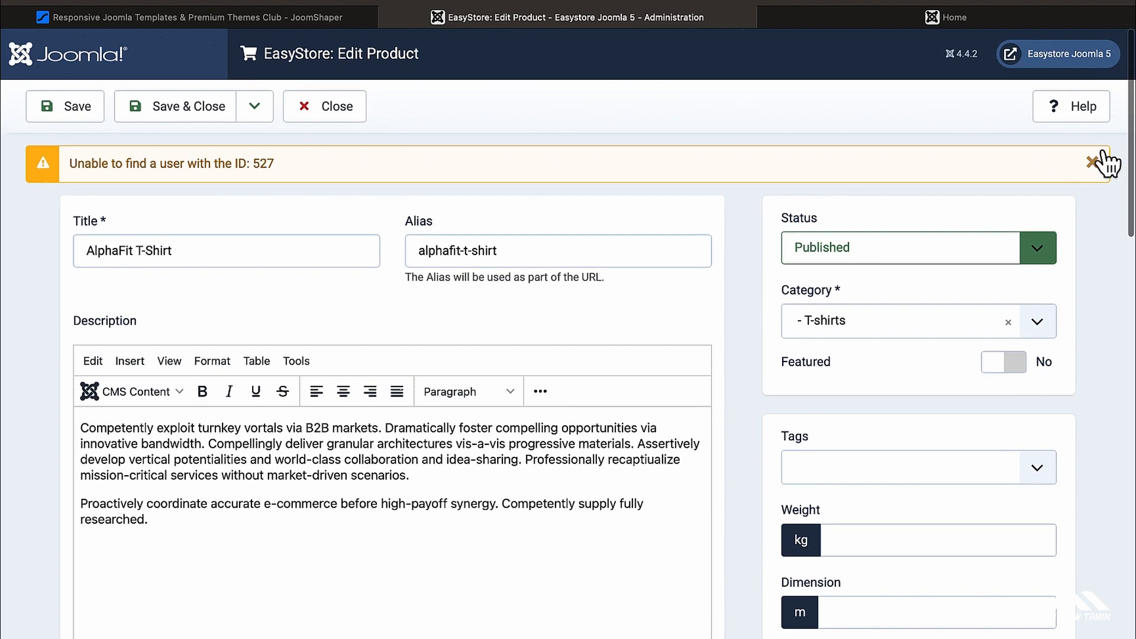
Review the product's title and alias and check the choices offered for its tags
scroll(706, 293, down, 1)
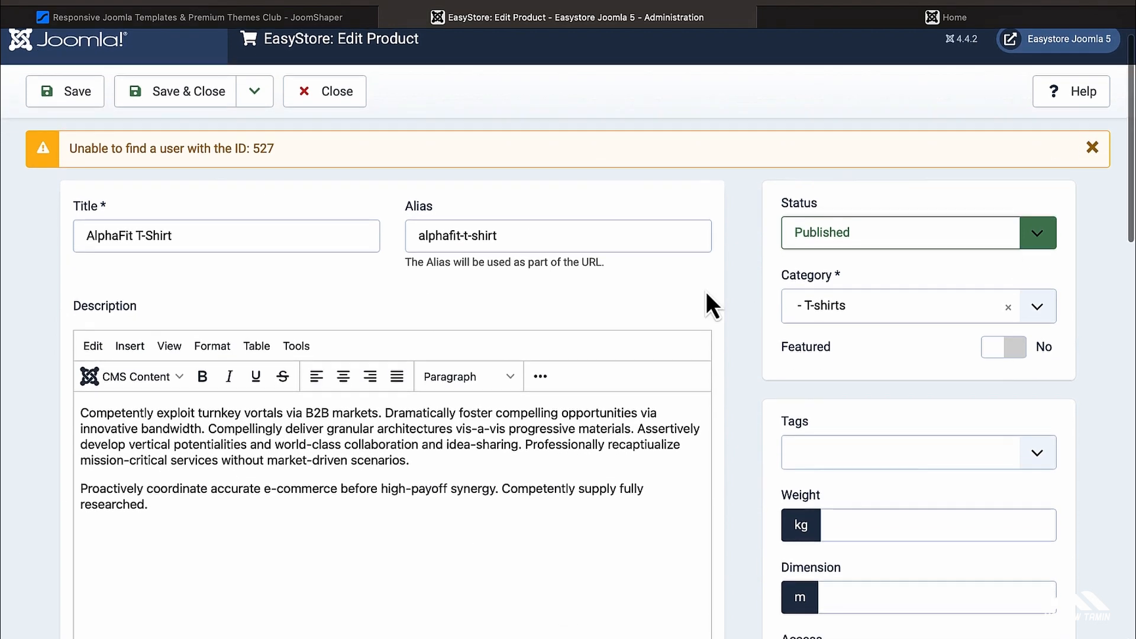
scroll(707, 294, down, 1)
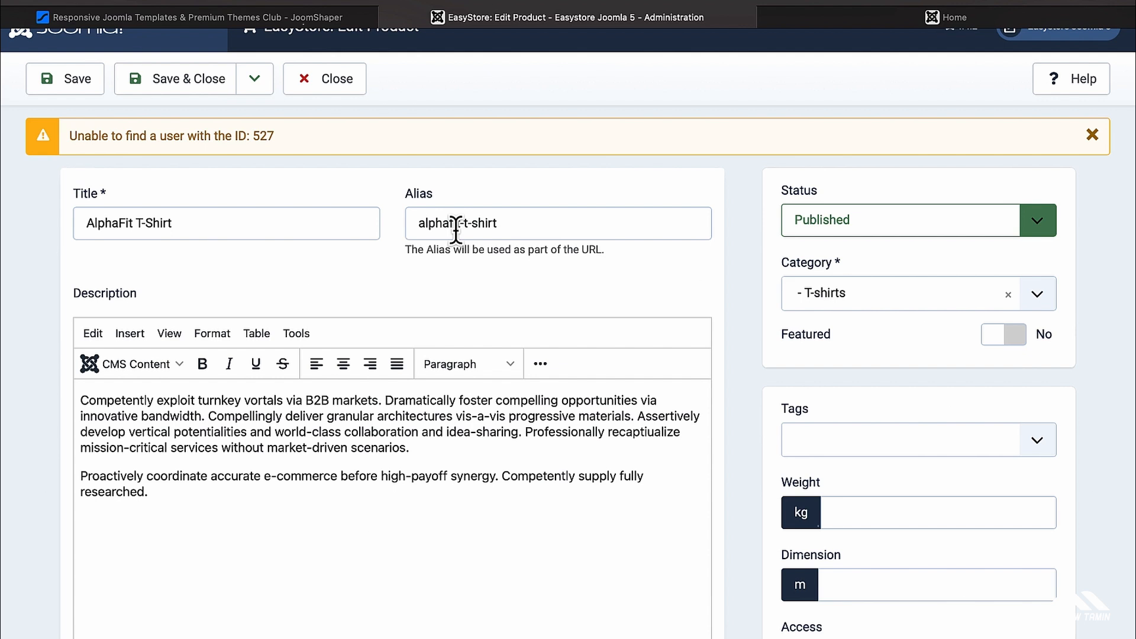
scroll(455, 231, down, 5)
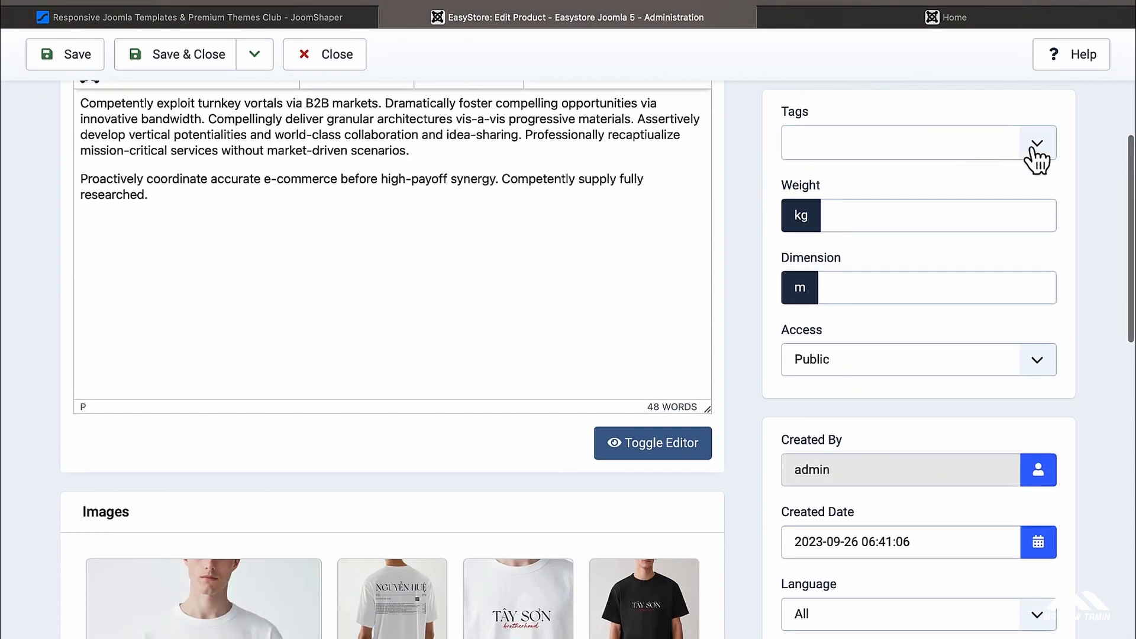
click(1037, 153)
click(1083, 181)
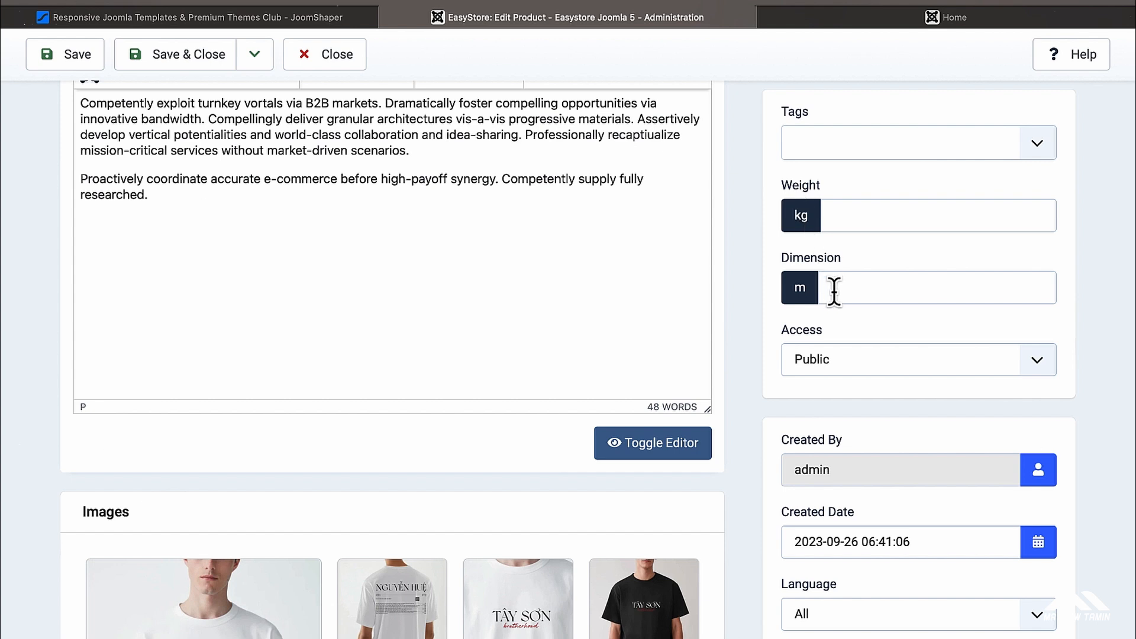
Check the access level choices offered for the AlphaFit T-Shirt, keeping Public selected
scroll(834, 290, down, 3)
click(1036, 268)
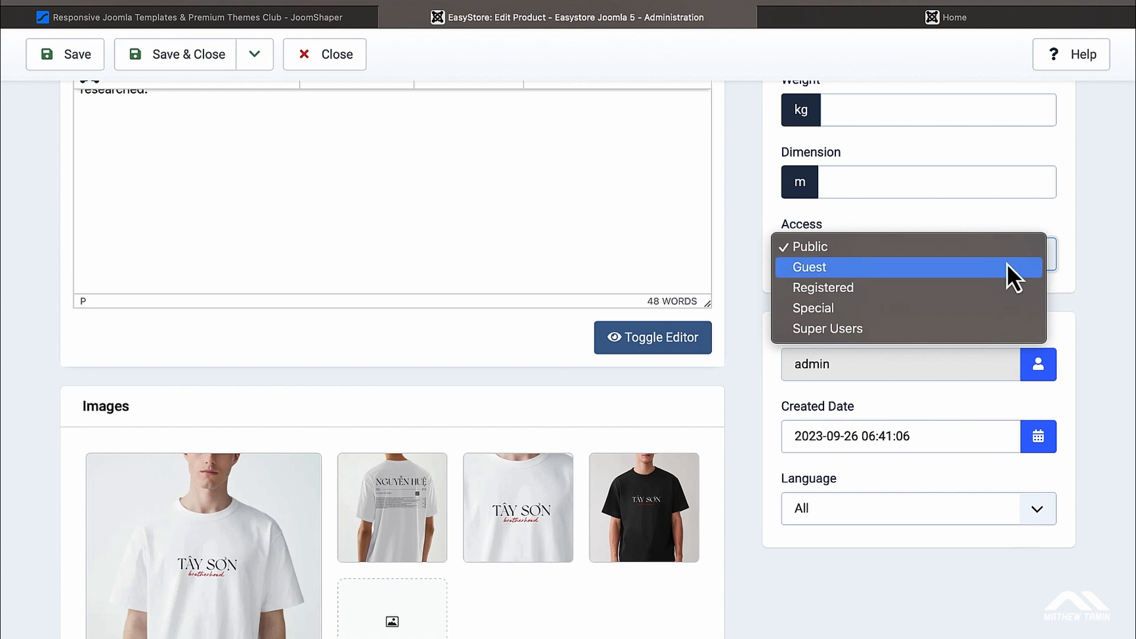
click(1091, 232)
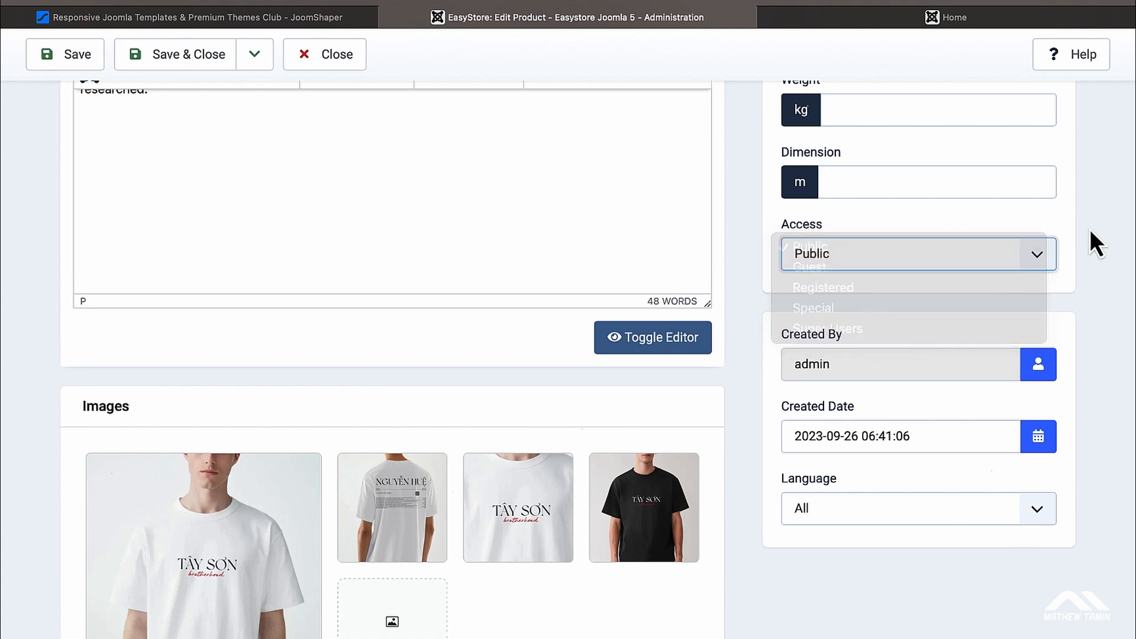
Enable the Discount Price option in the product's pricing section
scroll(1091, 232, down, 7)
scroll(1090, 229, up, 1)
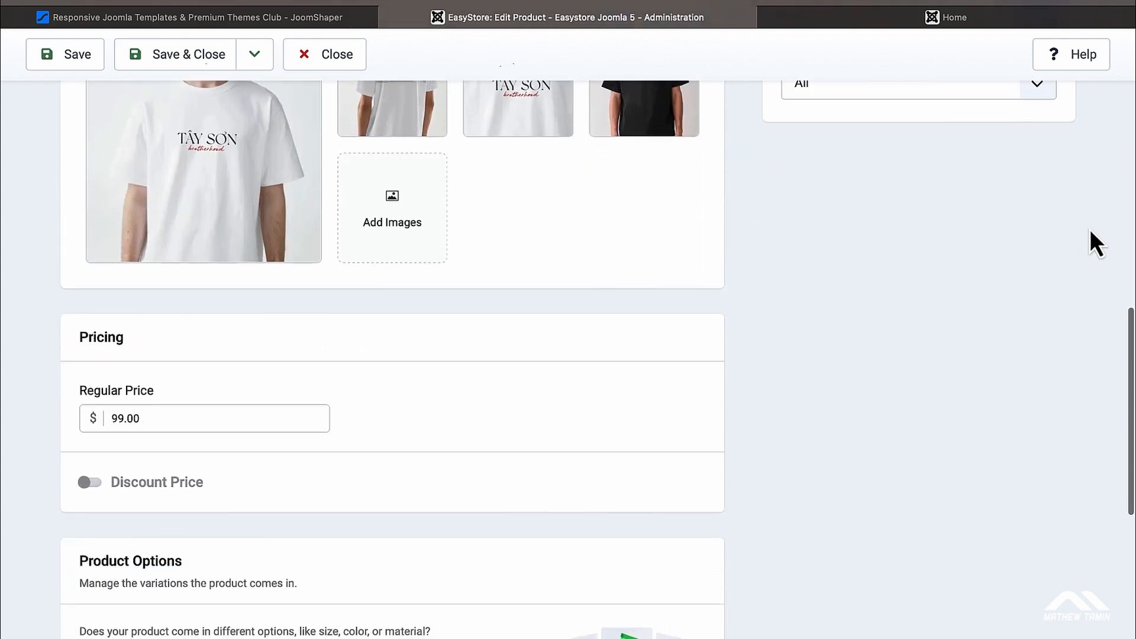
scroll(547, 410, down, 3)
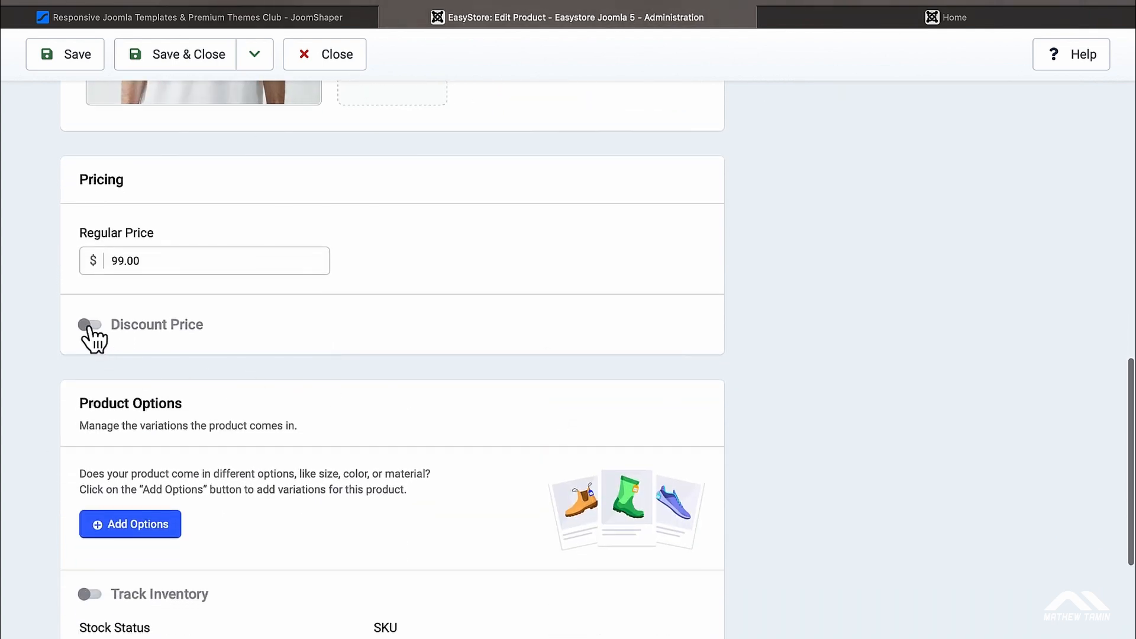
click(88, 327)
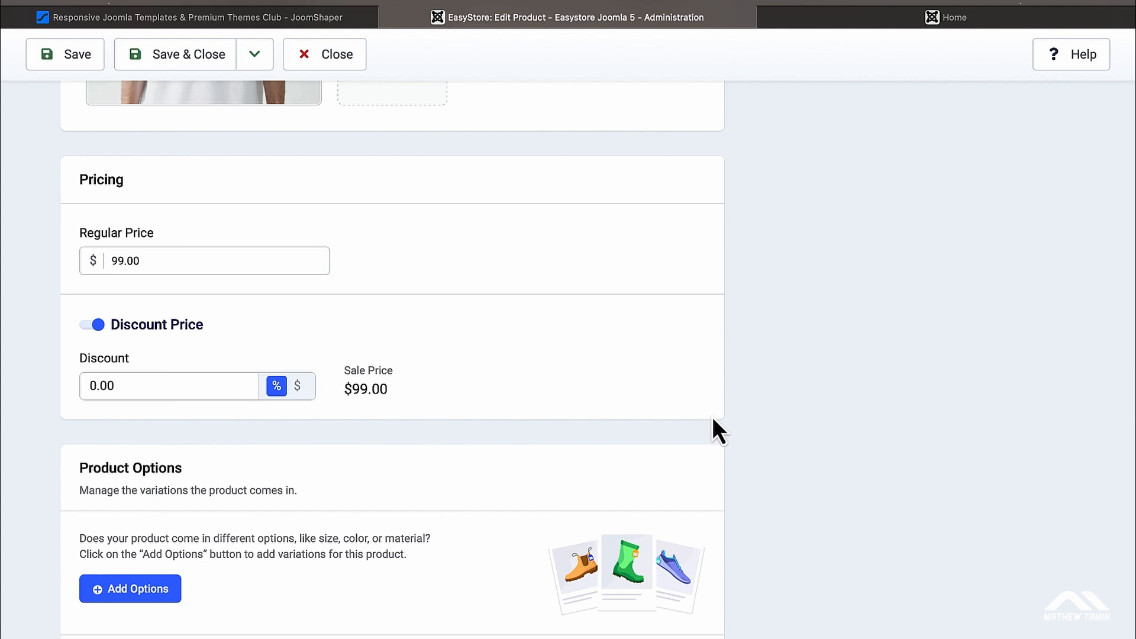
Open the form for adding a product option and switch its variation type from List to Color
scroll(713, 420, down, 5)
scroll(712, 417, down, 1)
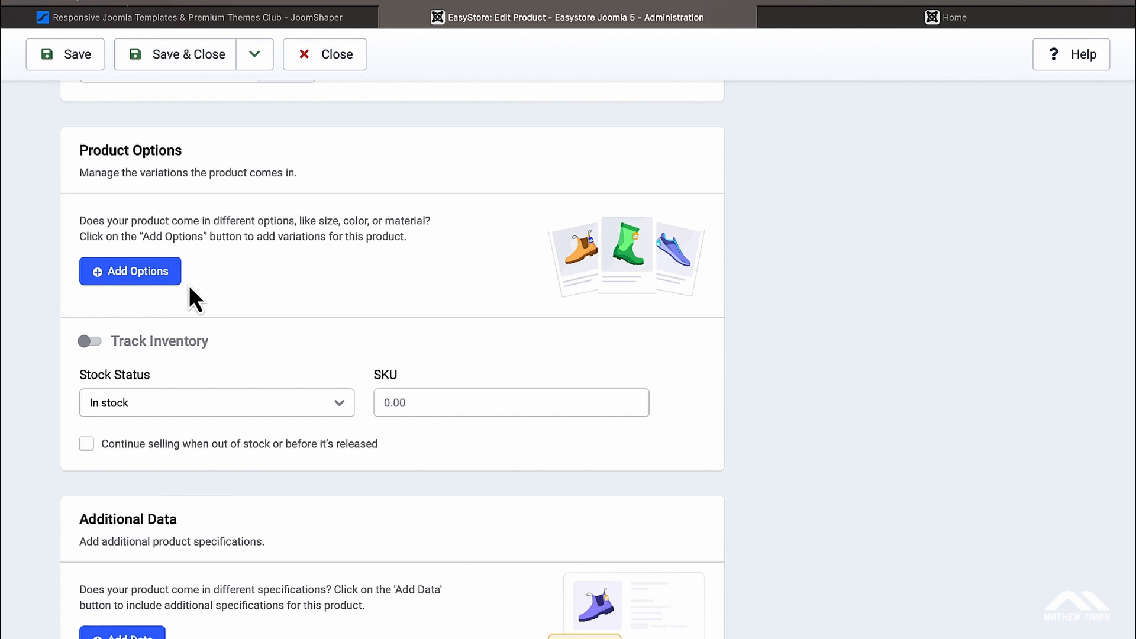
click(158, 272)
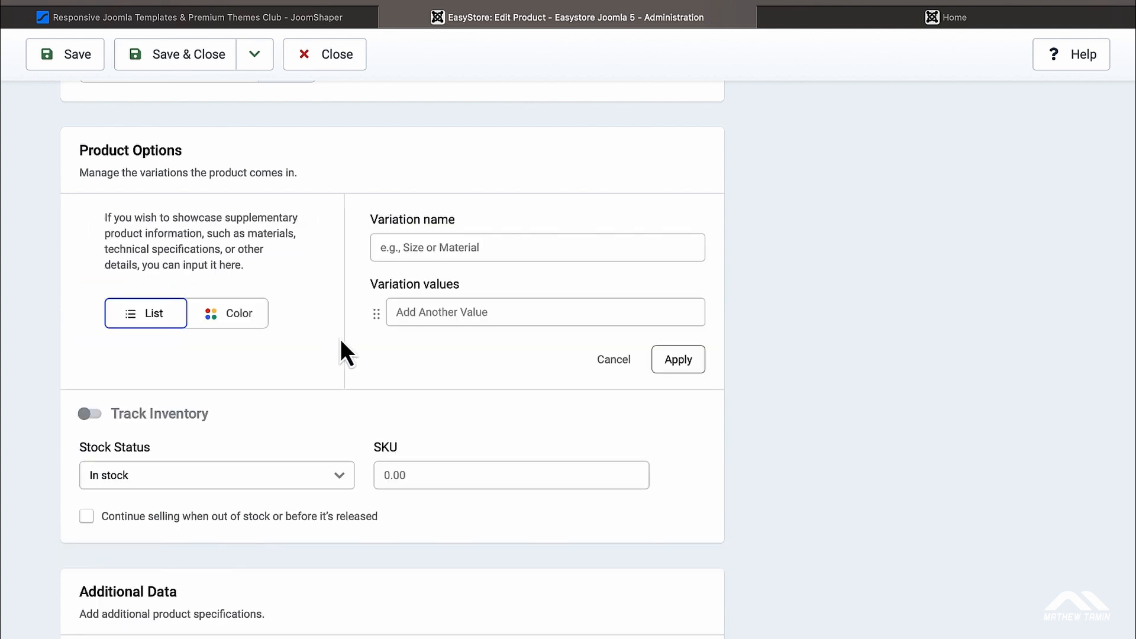
click(234, 317)
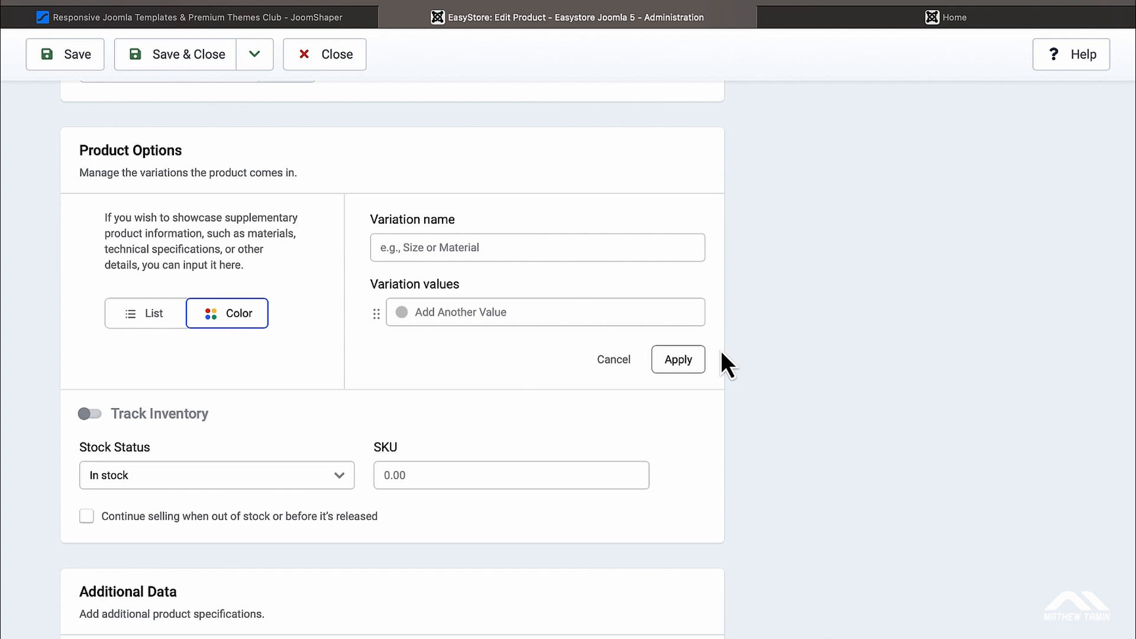
Review the inventory, additional data and other sections of the AlphaFit T-Shirt, and save and close the product
scroll(851, 359, down, 3)
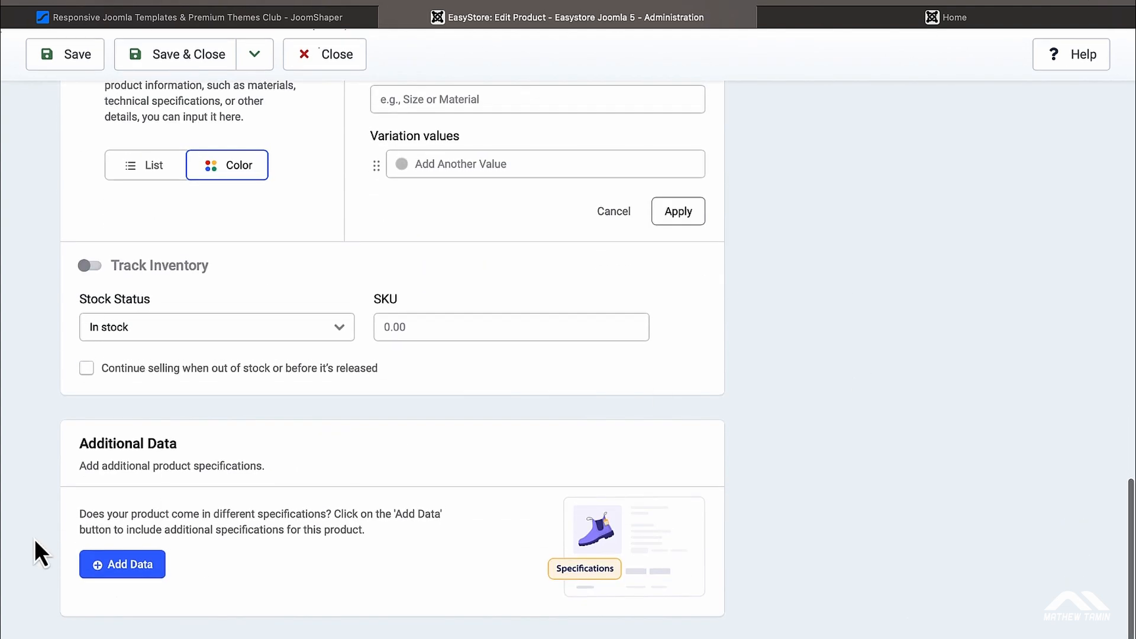
scroll(221, 497, up, 10)
scroll(219, 494, up, 3)
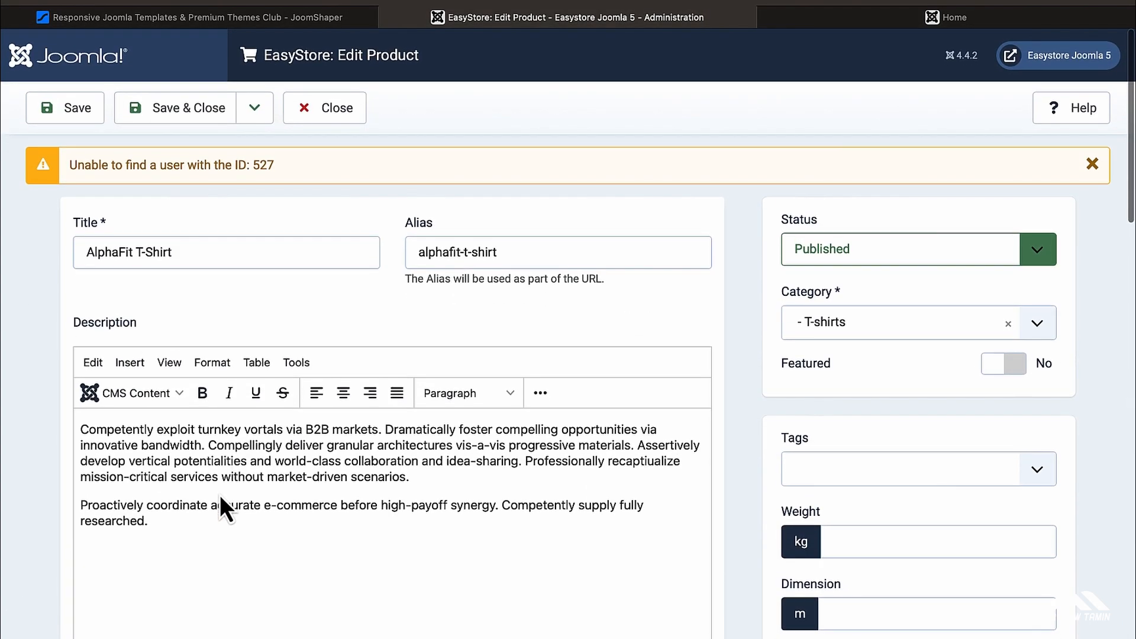
scroll(279, 216, down, 15)
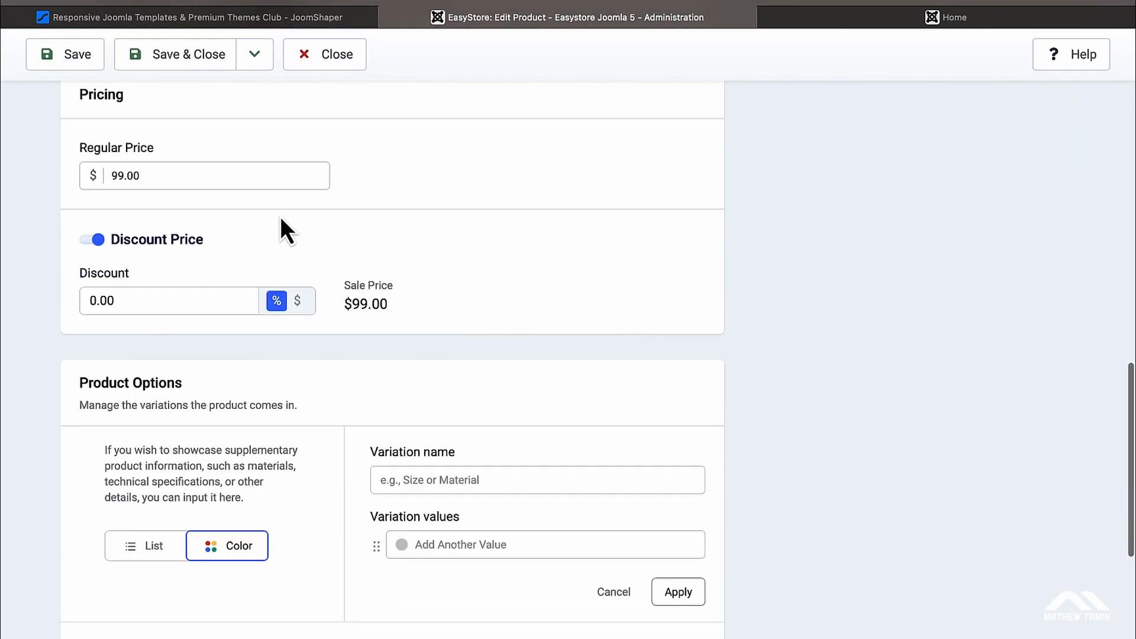
scroll(283, 349, down, 2)
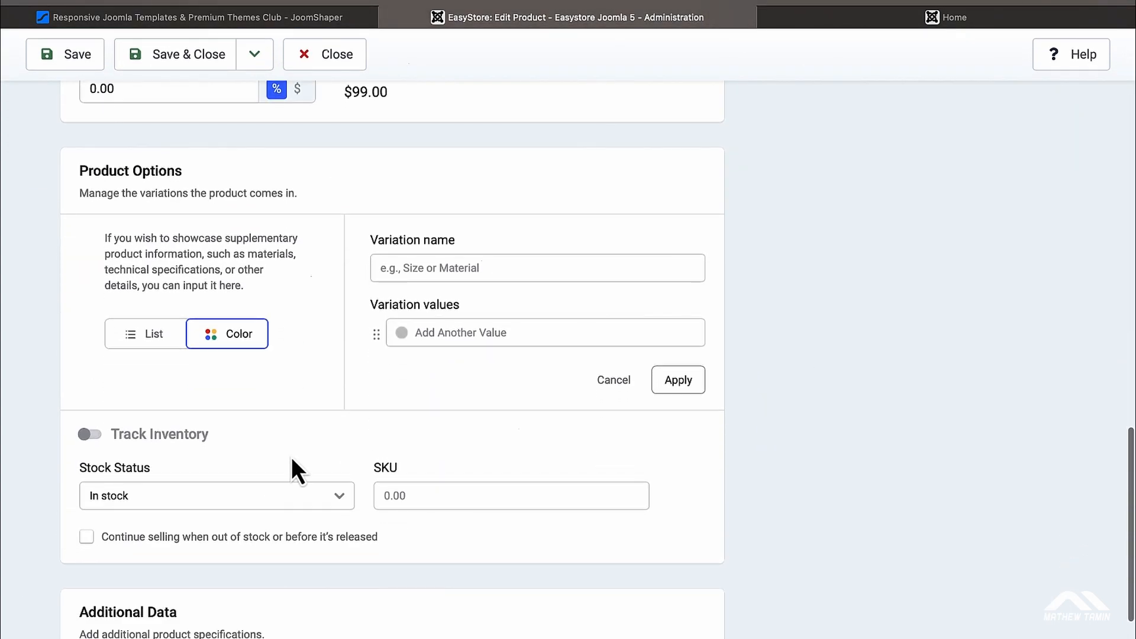
scroll(292, 460, down, 3)
scroll(322, 389, up, 20)
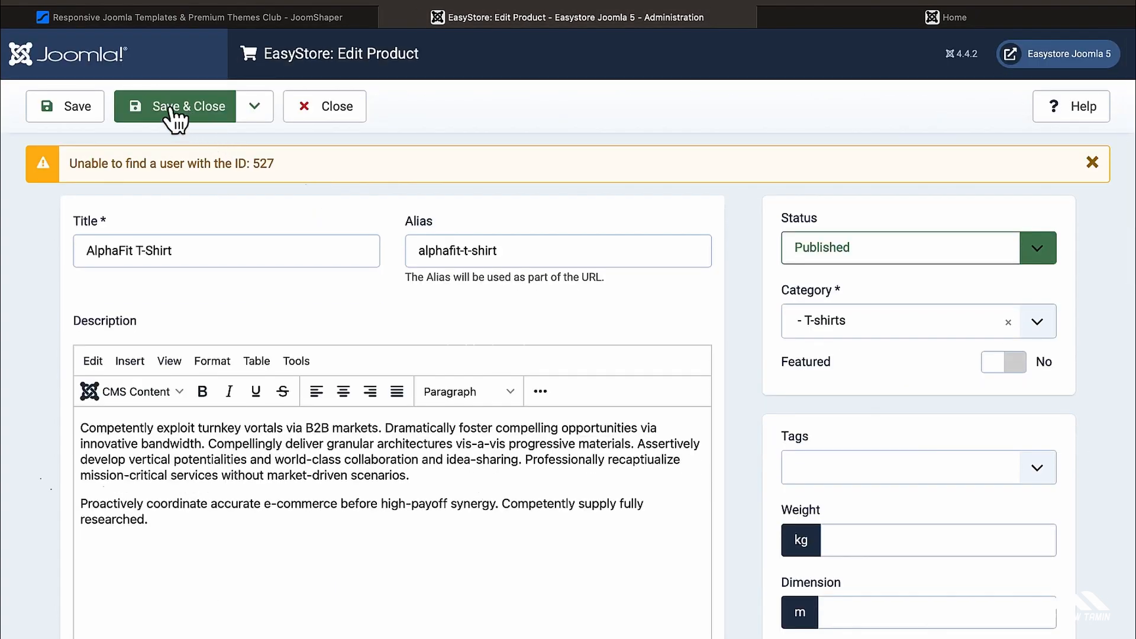
click(173, 109)
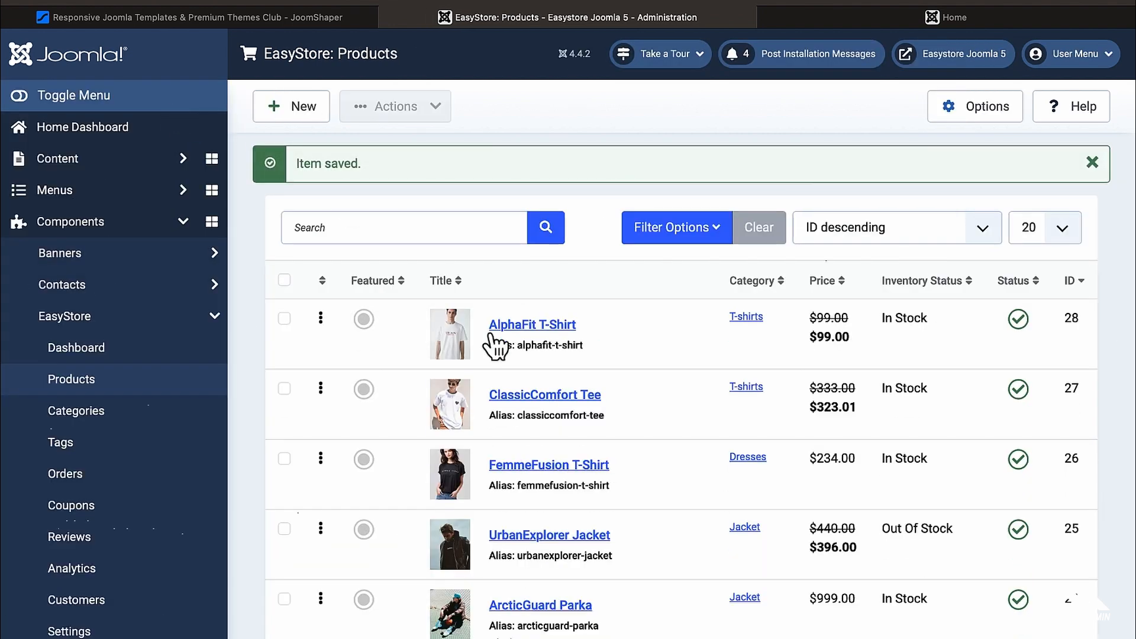
Examine the EasyStore product list, including the products' categories, prices, inventory status and published status
scroll(603, 408, down, 1)
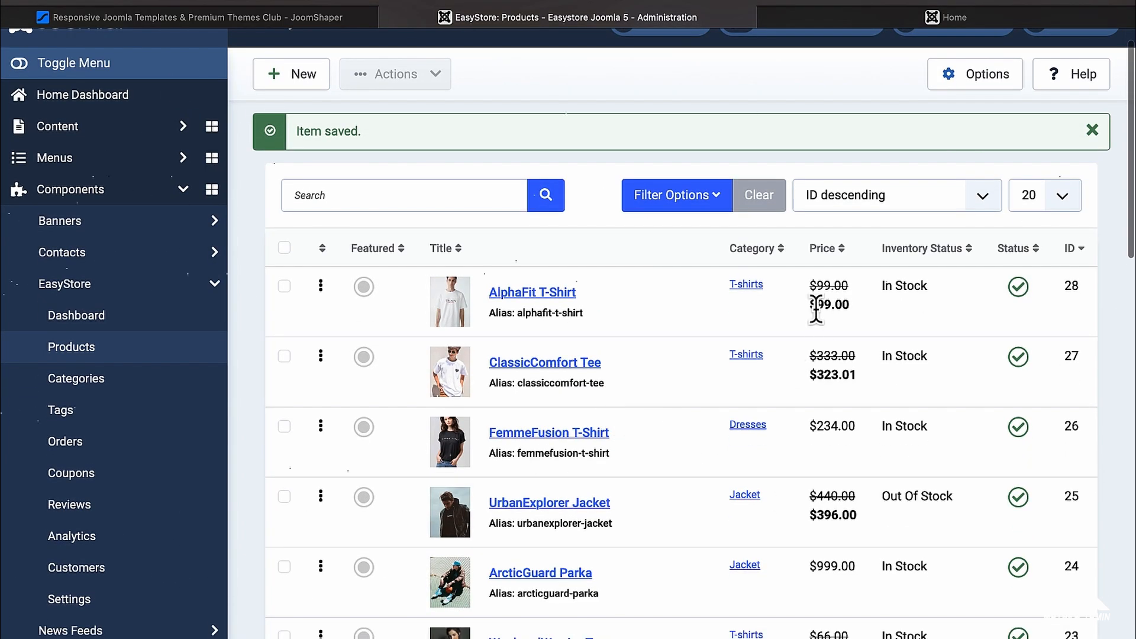
scroll(811, 309, down, 1)
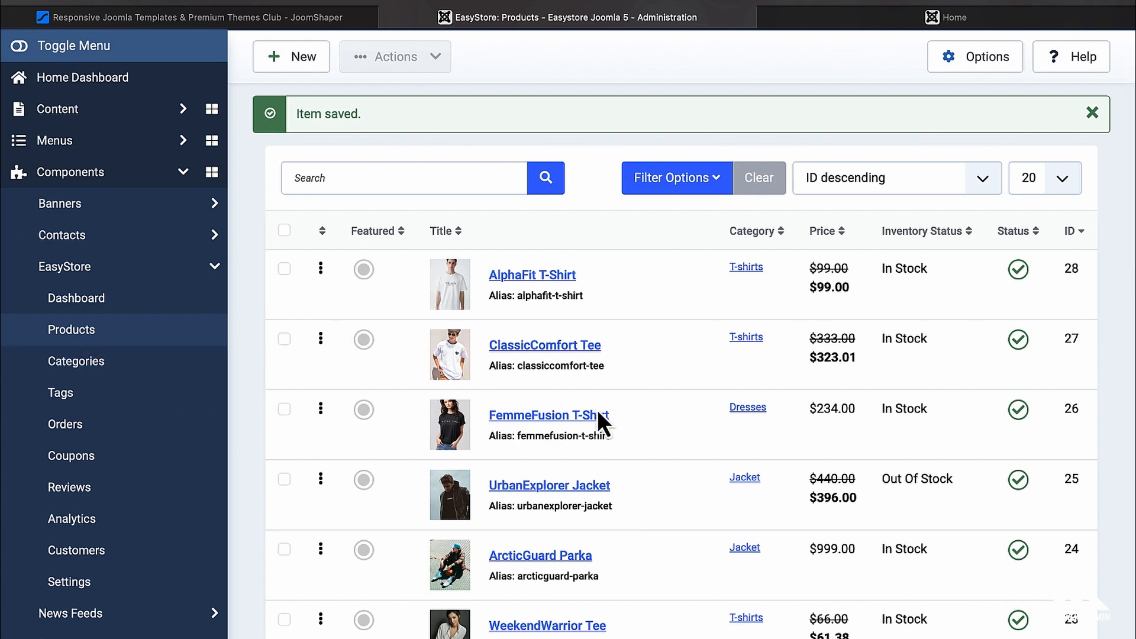
scroll(598, 411, down, 3)
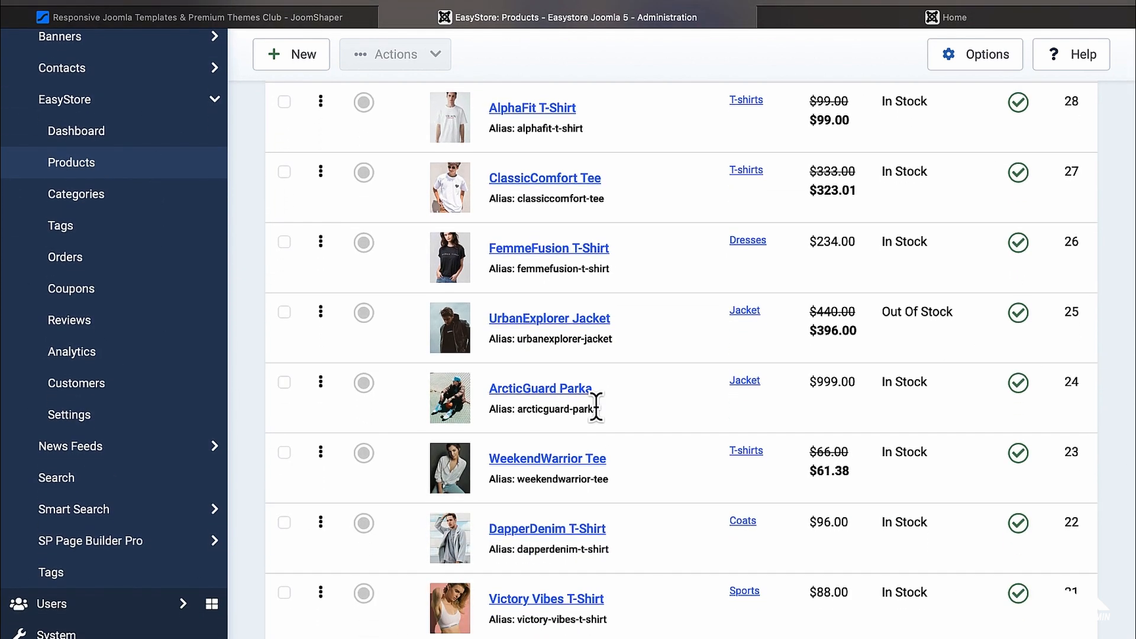
scroll(597, 408, down, 2)
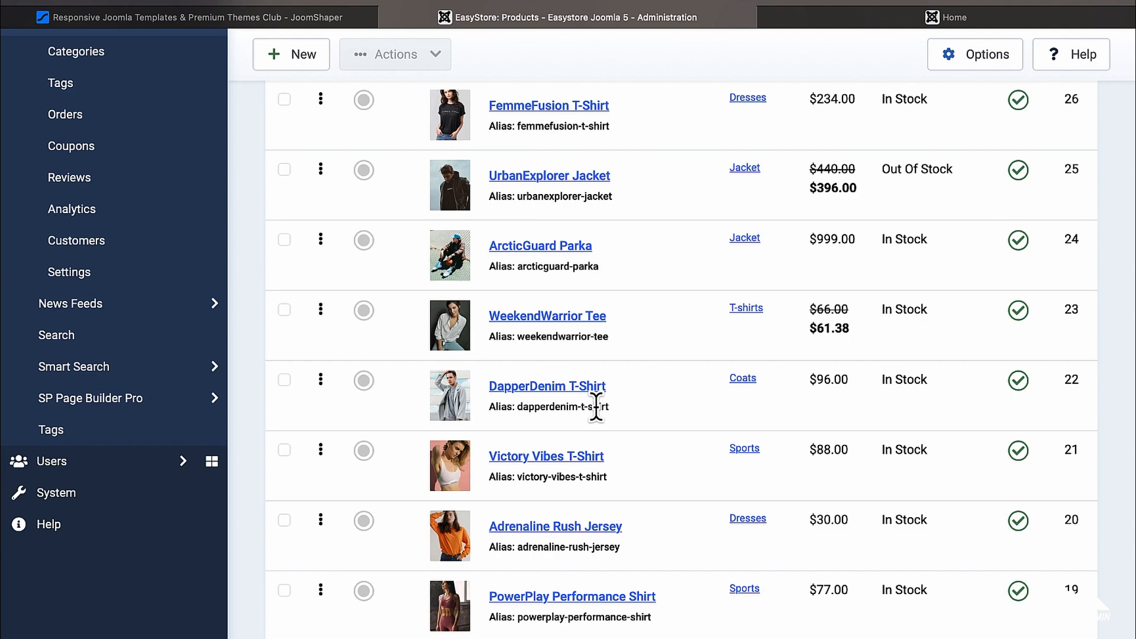
scroll(596, 407, down, 3)
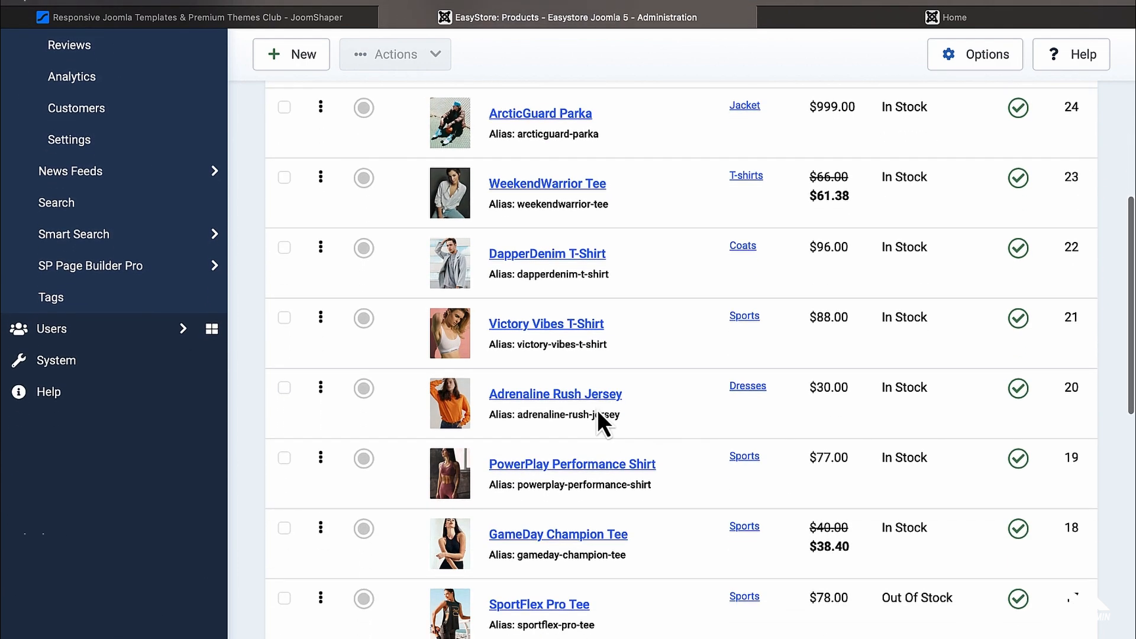
scroll(598, 410, down, 4)
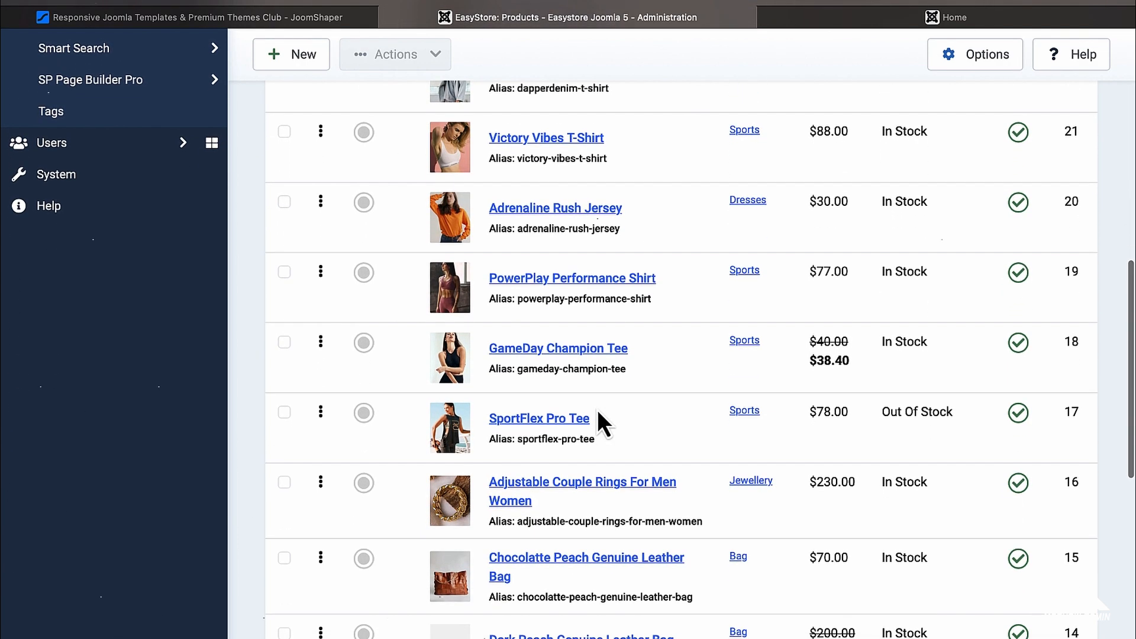
scroll(598, 410, up, 10)
scroll(598, 409, up, 3)
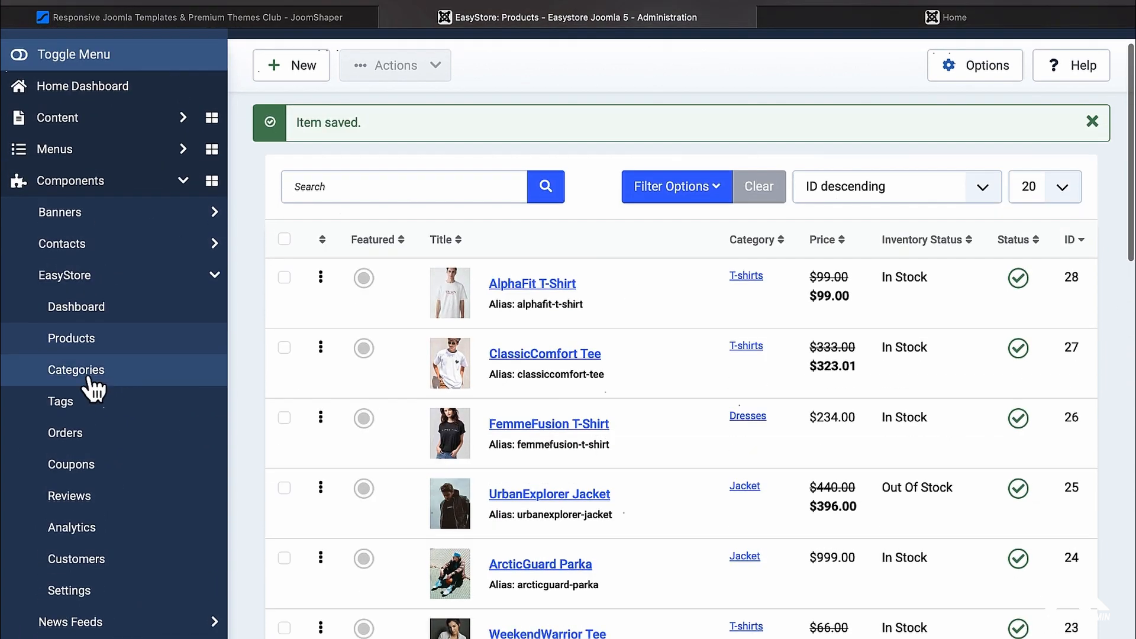
Open the EasyStore categories and examine the parent categories and their subcategories
click(89, 380)
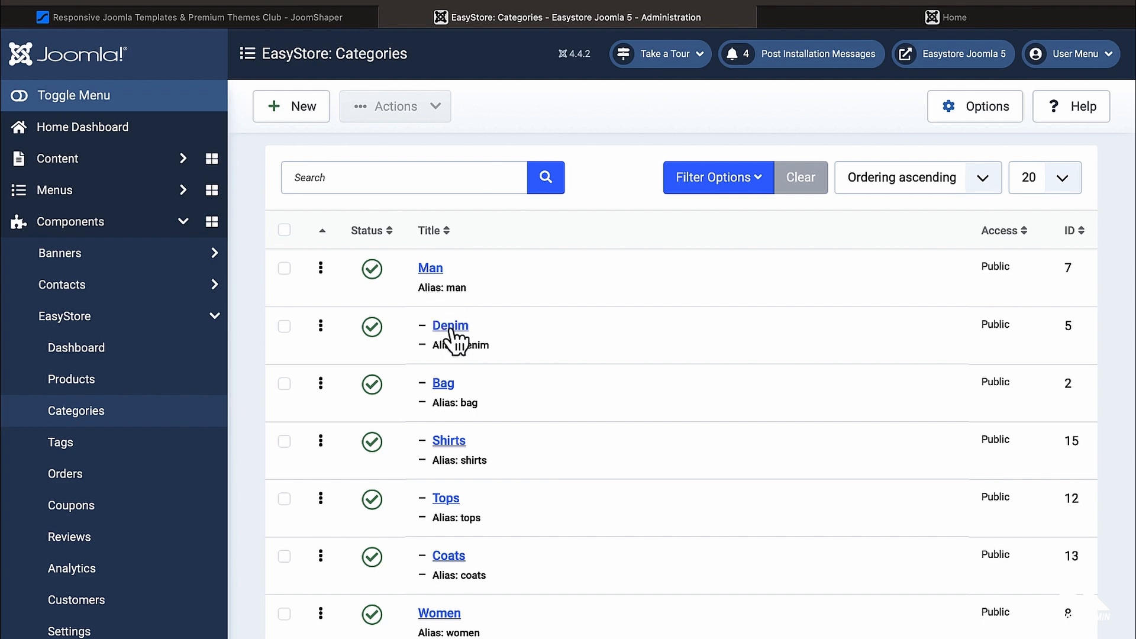
scroll(449, 387, down, 2)
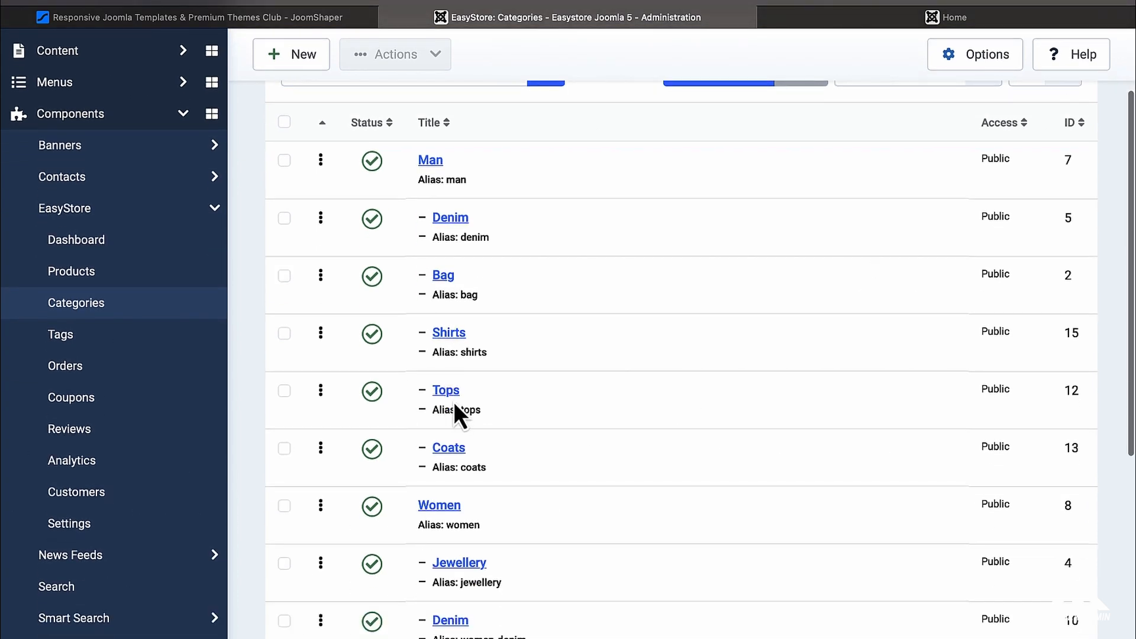
scroll(444, 334, down, 7)
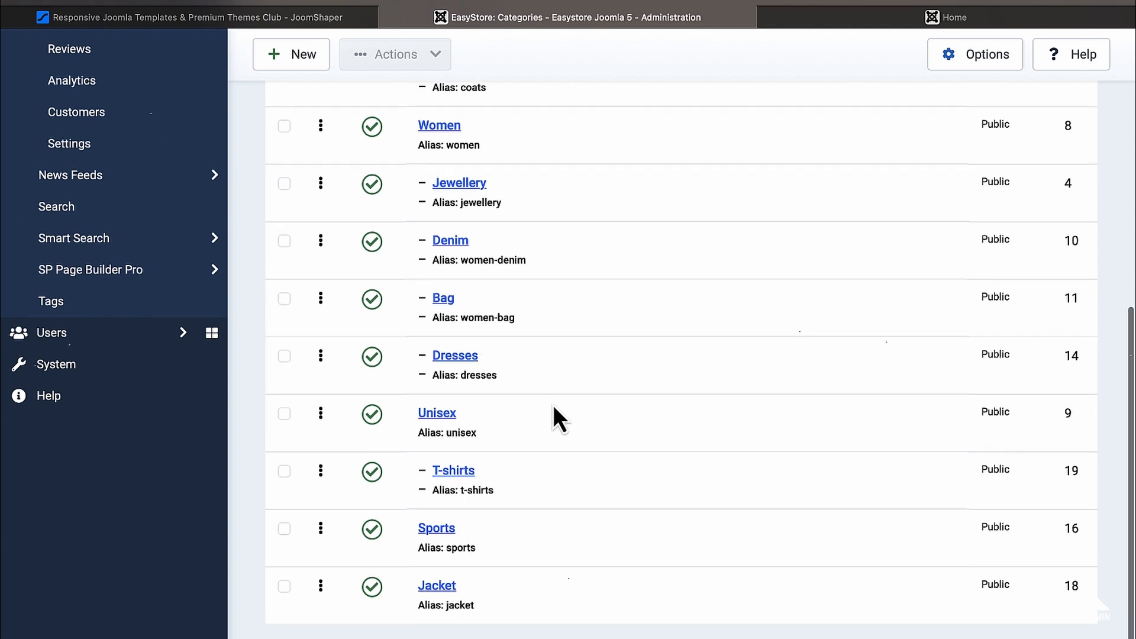
scroll(555, 407, up, 4)
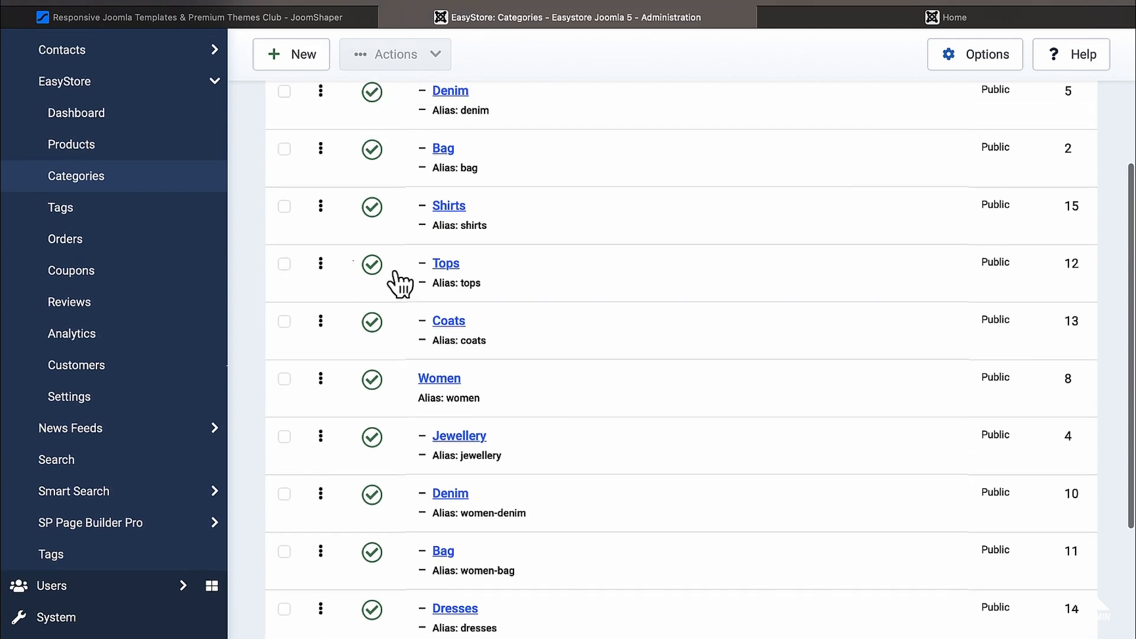
Create a new EasyStore tag with the title "Denim for men"
click(158, 223)
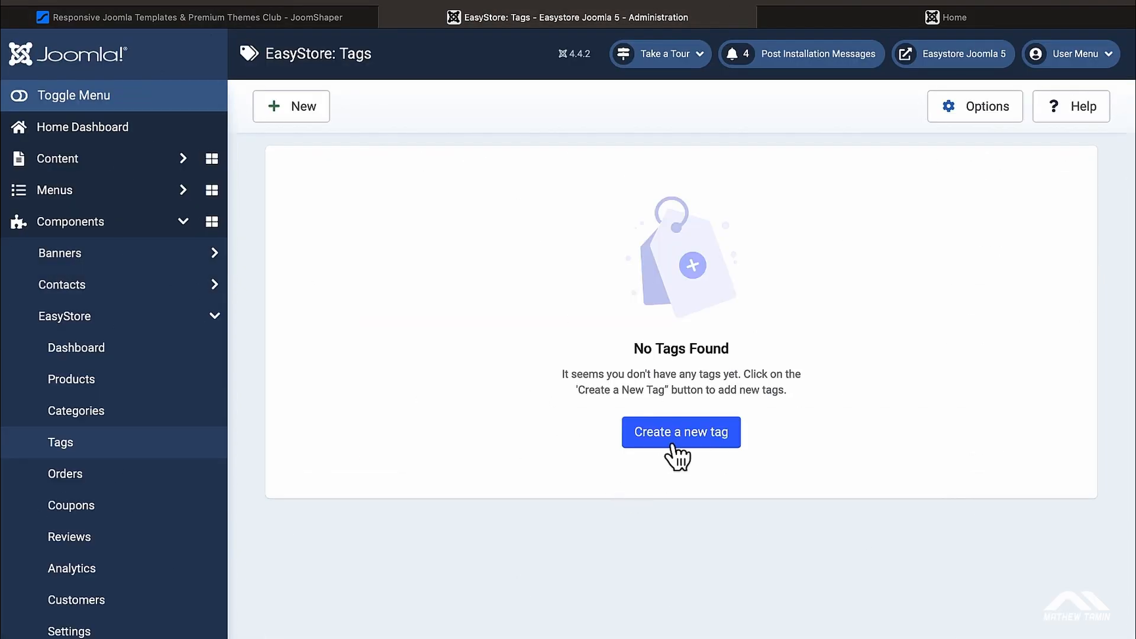
click(694, 441)
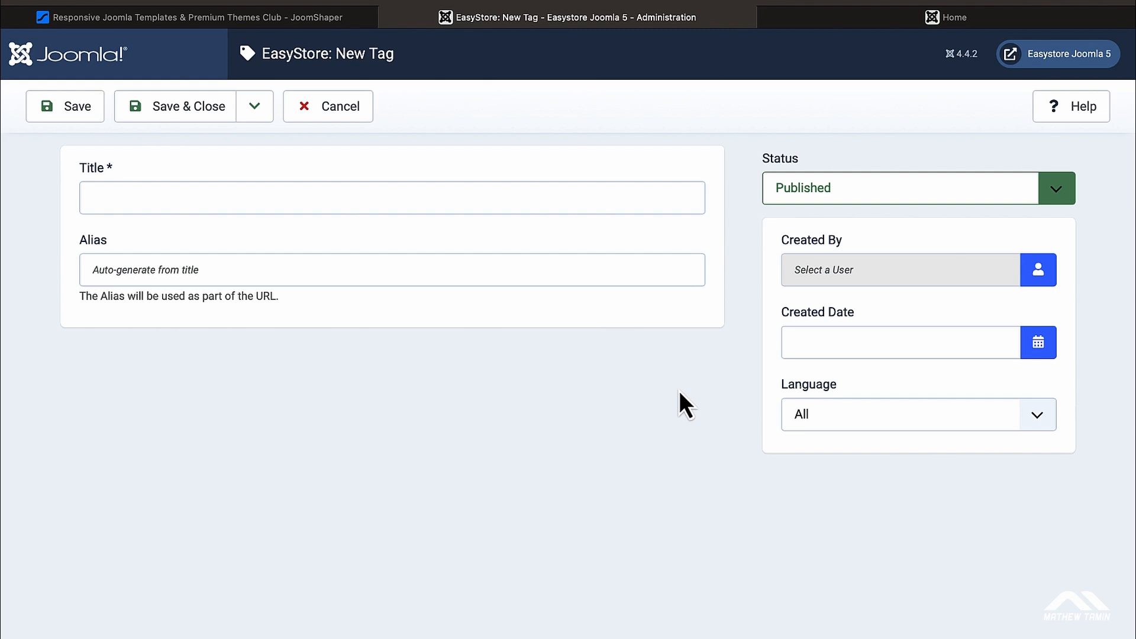
click(831, 24)
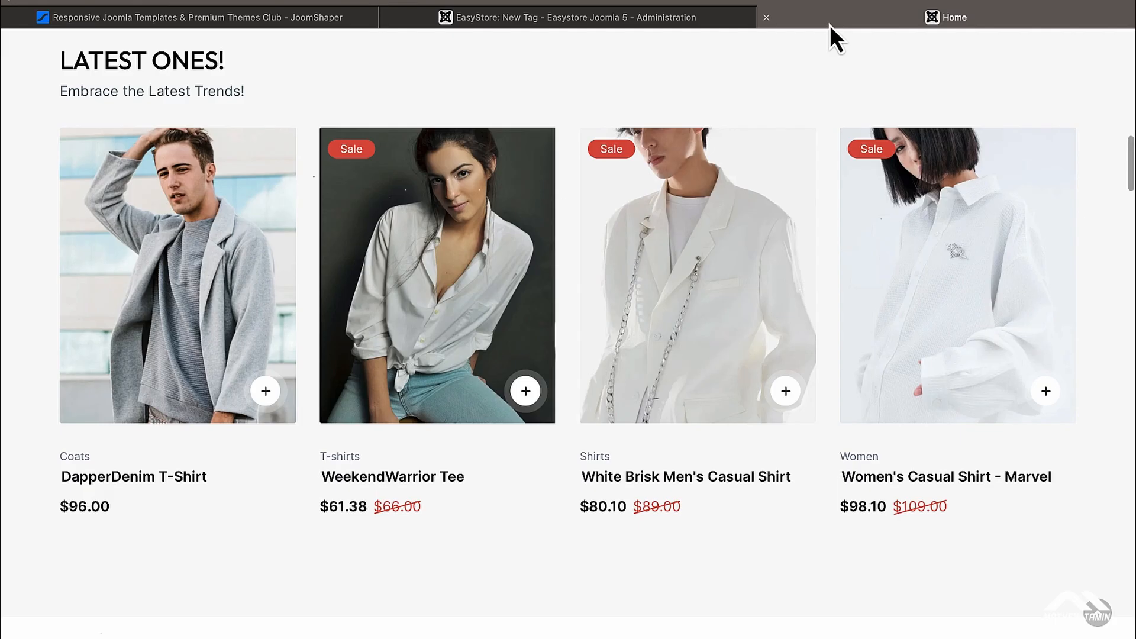
click(599, 19)
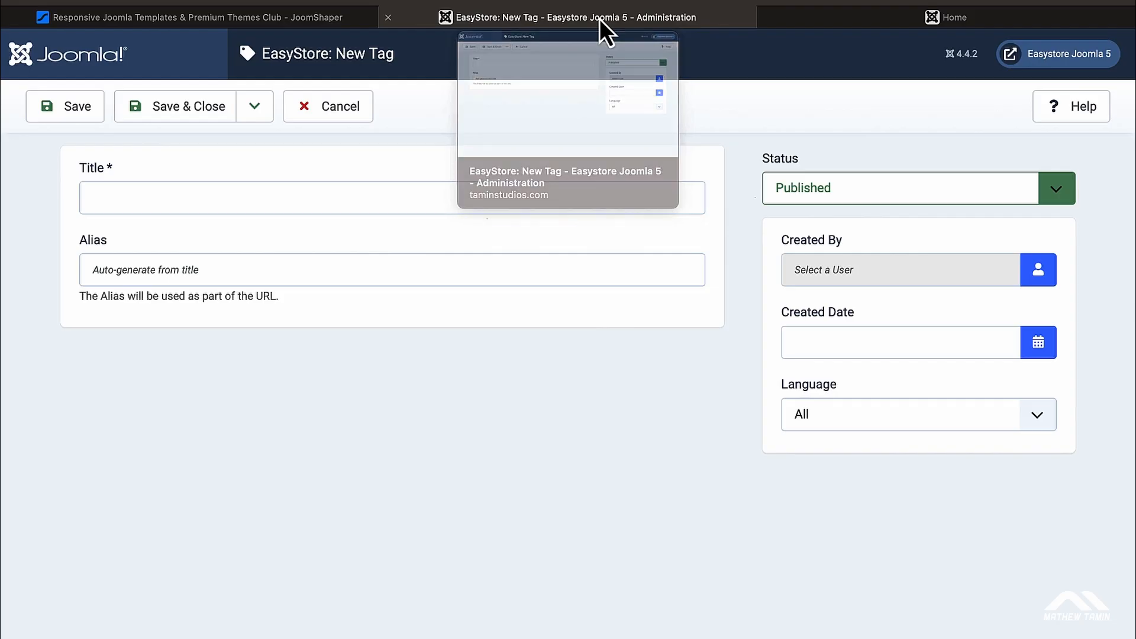
click(239, 197)
text(Dn)
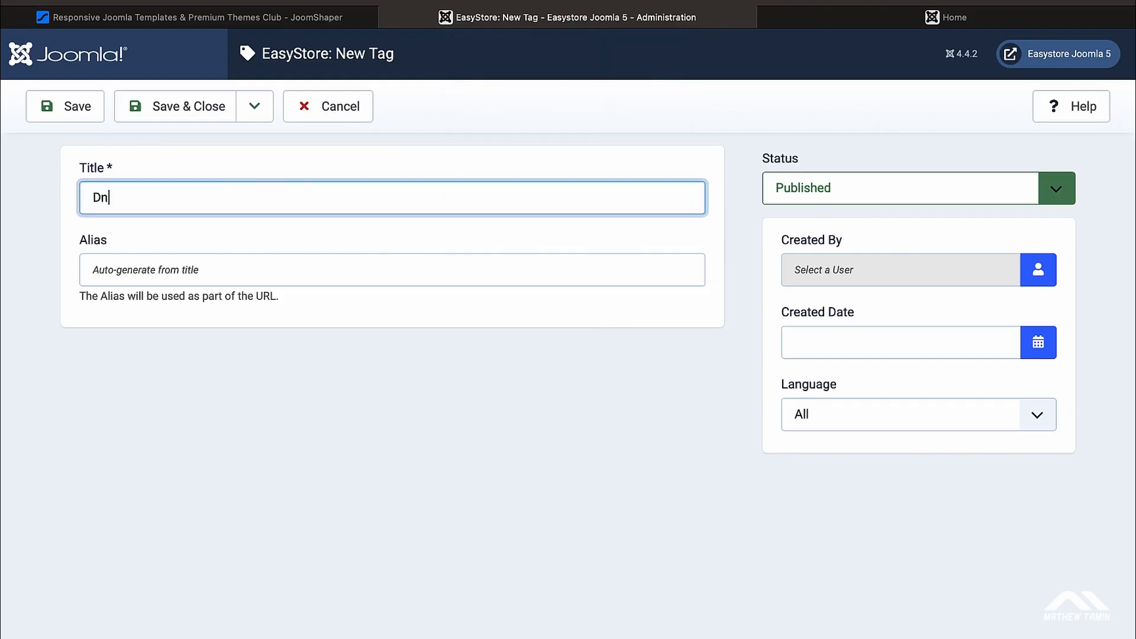
key(BackSpace)
text(em)
key(BackSpace)
text(nim for men)
Set the tag's Created By field to the admin user, and save and close the tag
click(1041, 273)
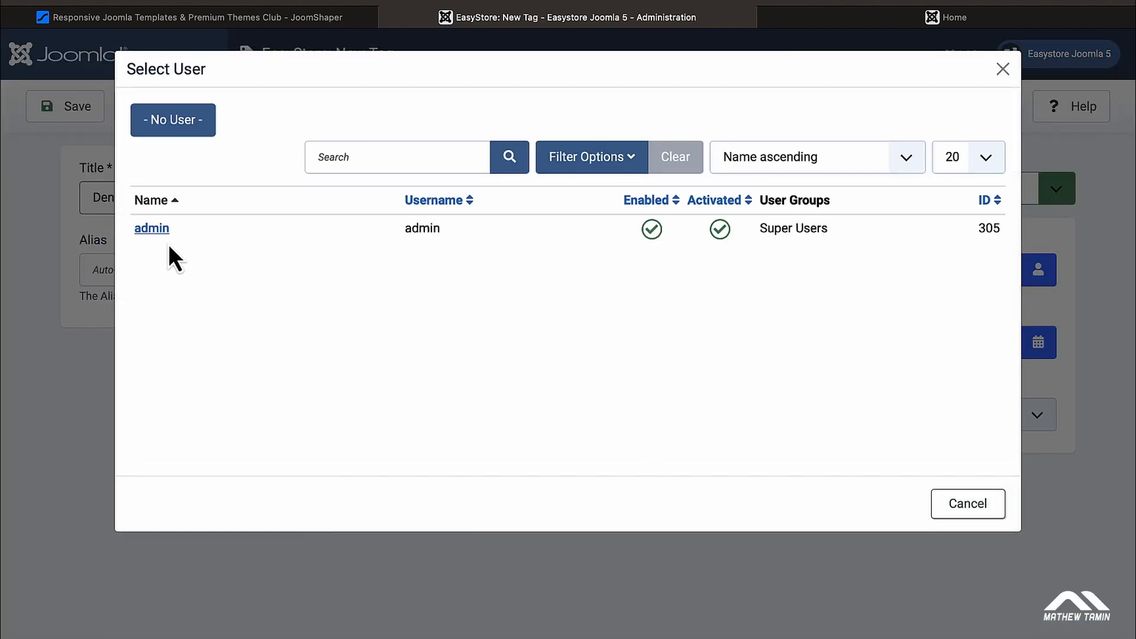
click(152, 229)
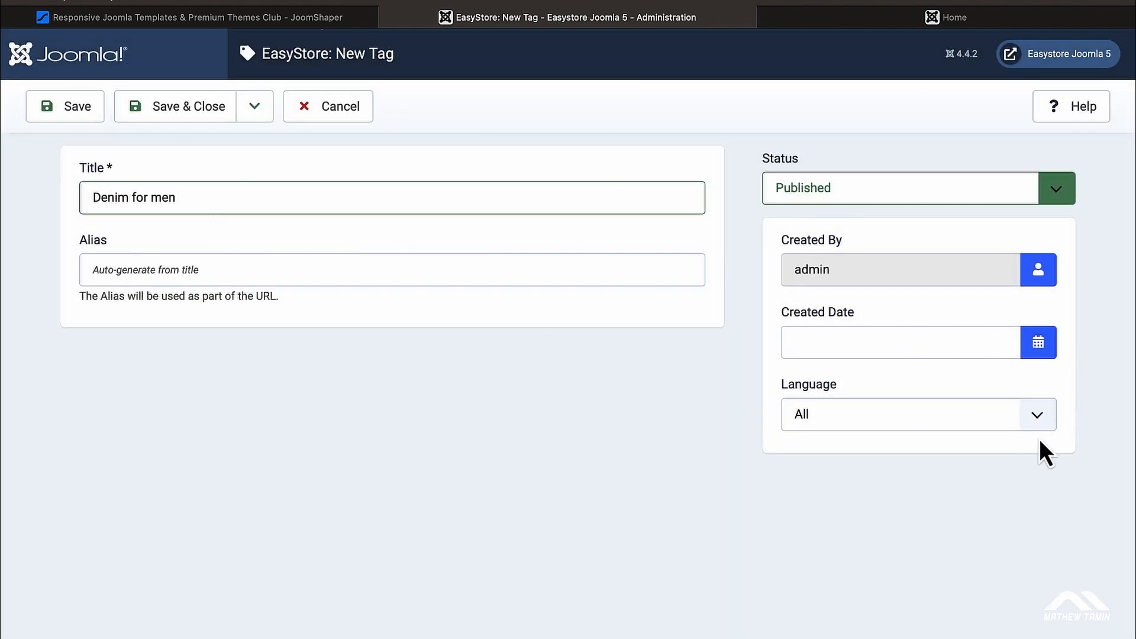
click(173, 112)
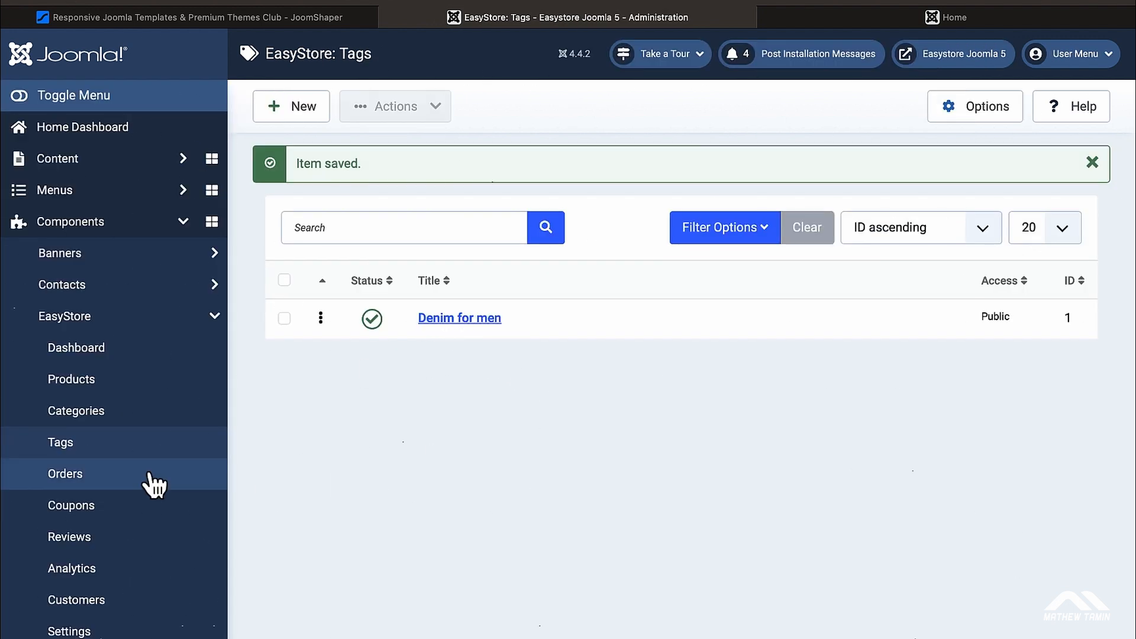
Start a new EasyStore order, examine the product variants that can be added to it, and cancel the order
click(103, 485)
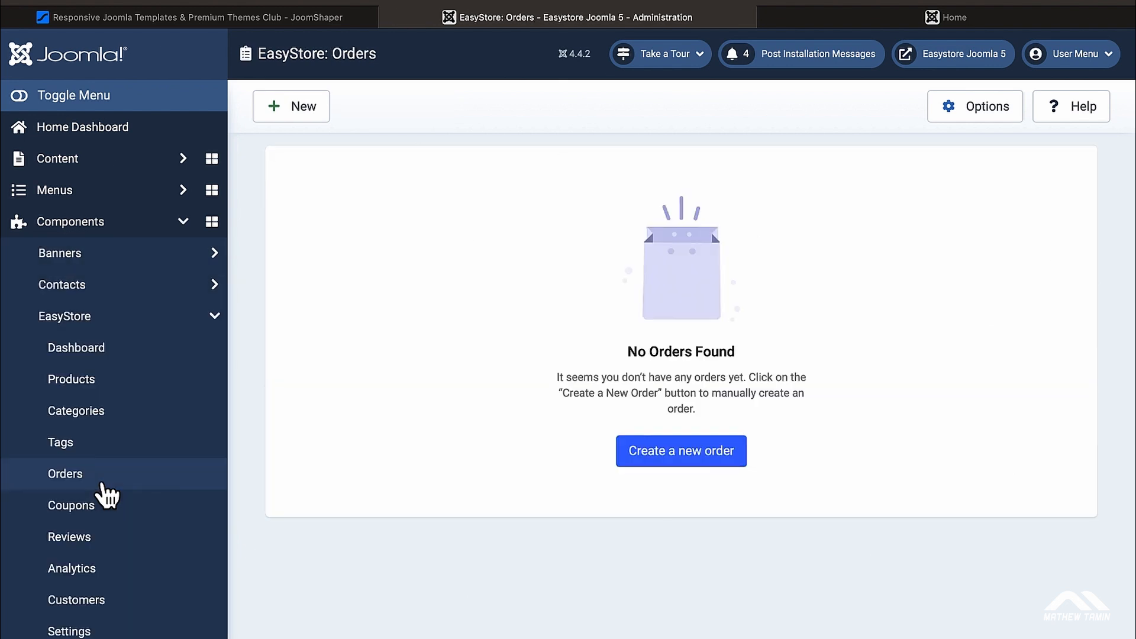
click(675, 463)
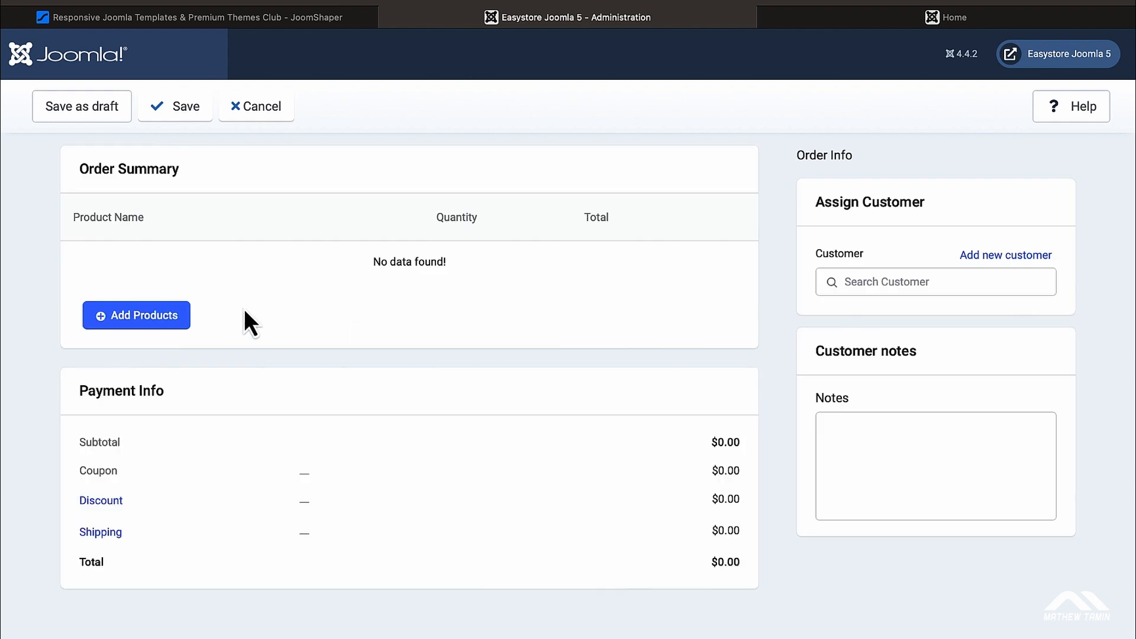
click(152, 321)
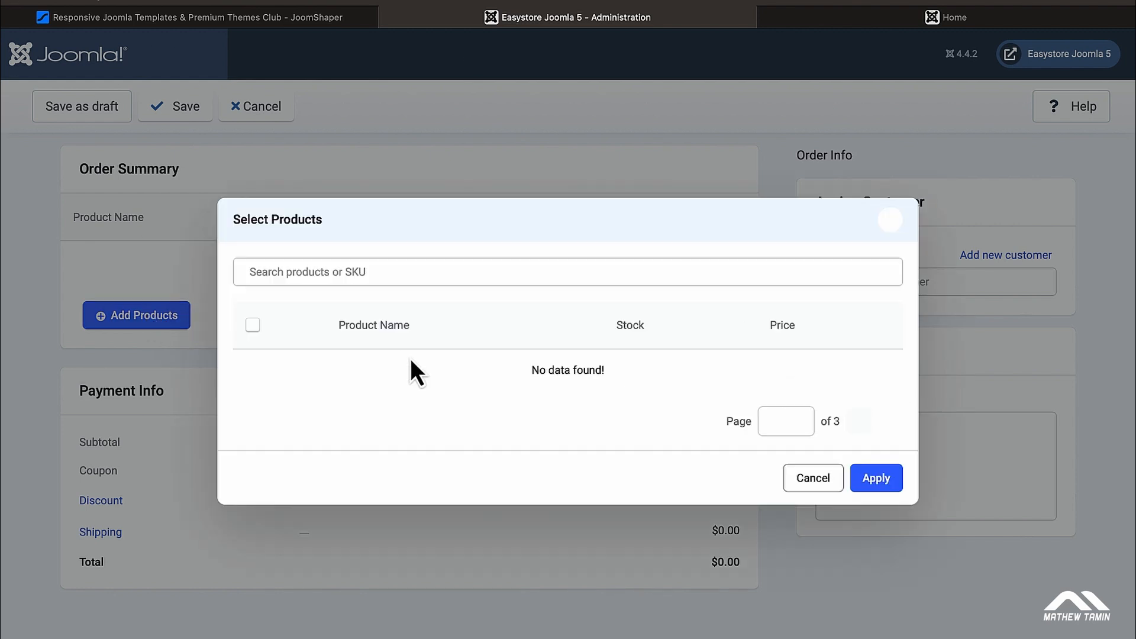
scroll(488, 354, down, 10)
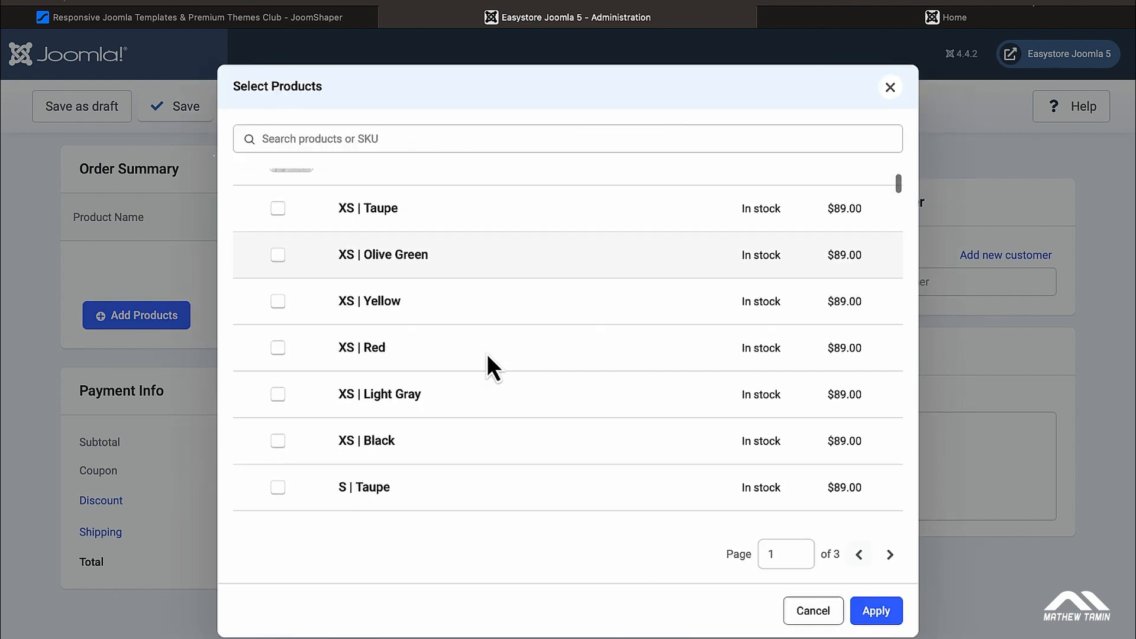
scroll(488, 354, down, 1)
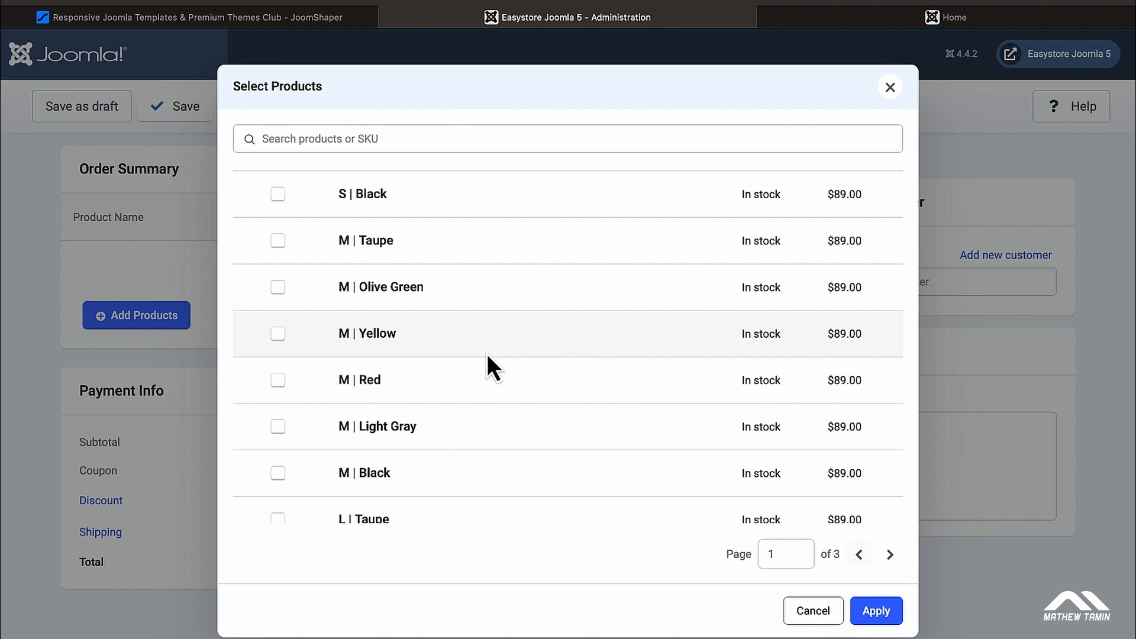
scroll(488, 354, down, 5)
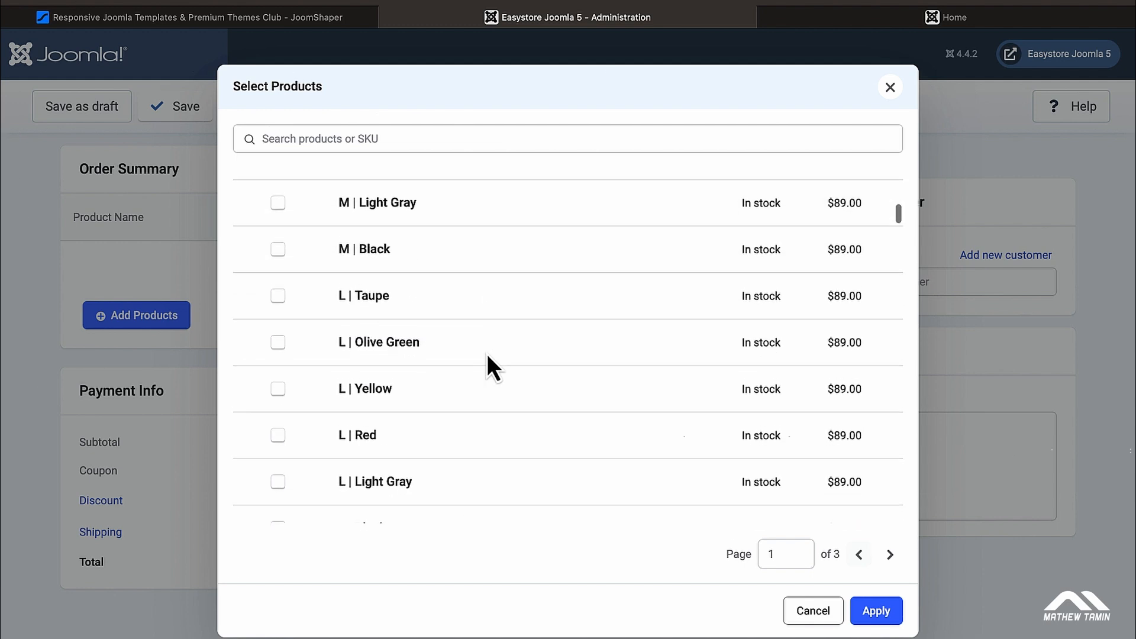
scroll(488, 354, down, 4)
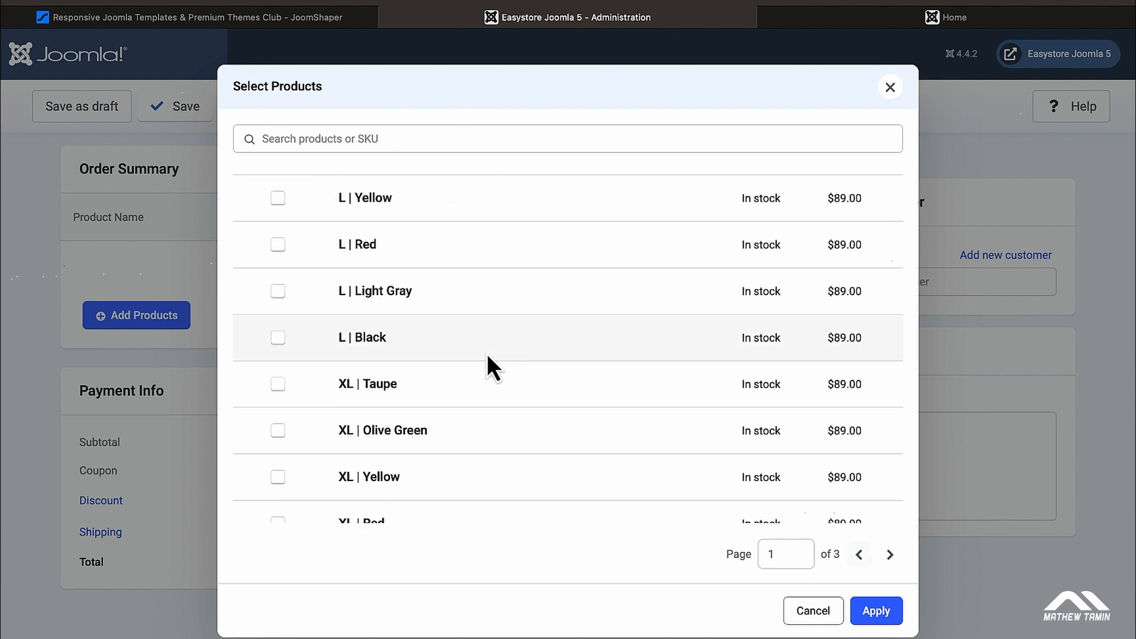
click(831, 613)
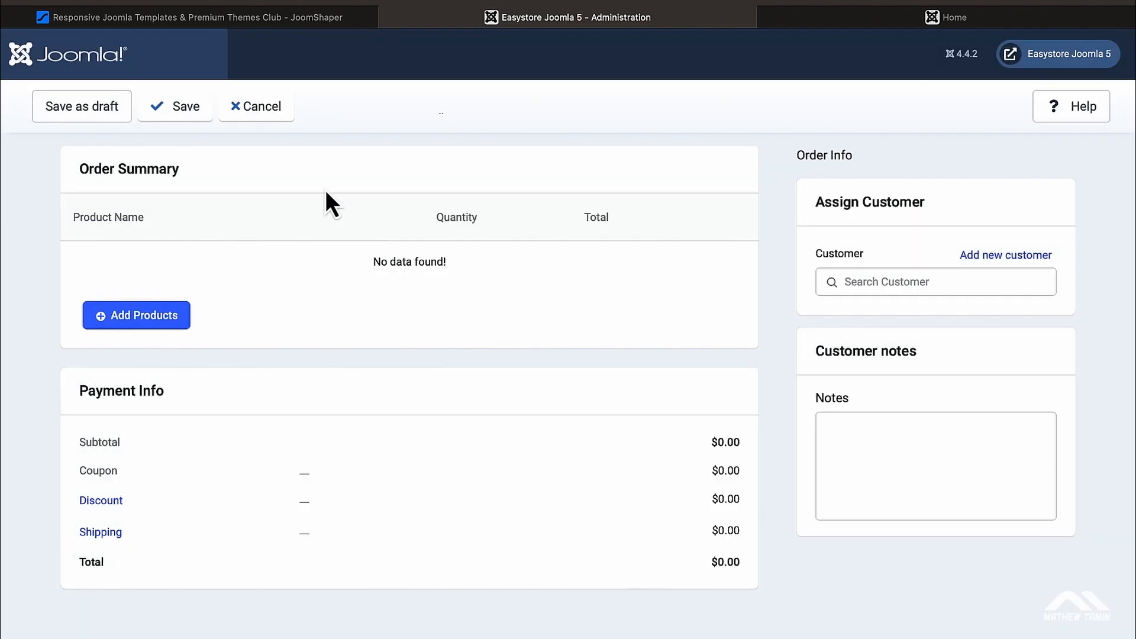
click(265, 116)
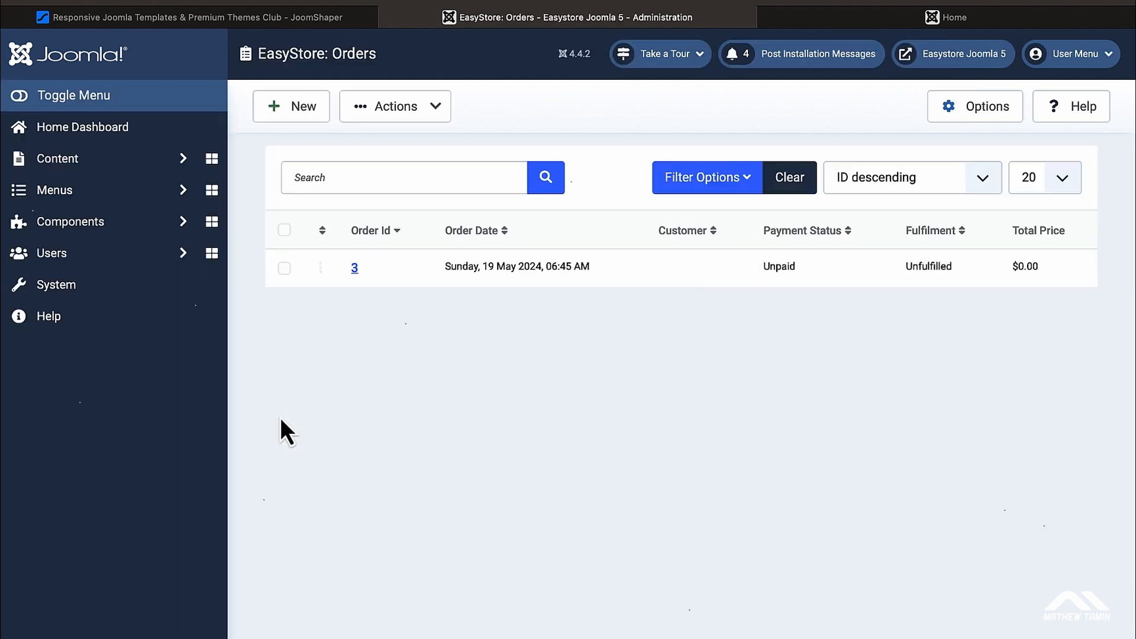
Open the Big Discount coupon from the EasyStore coupons and examine its code, discount type, discount value and start date
scroll(160, 448, down, 2)
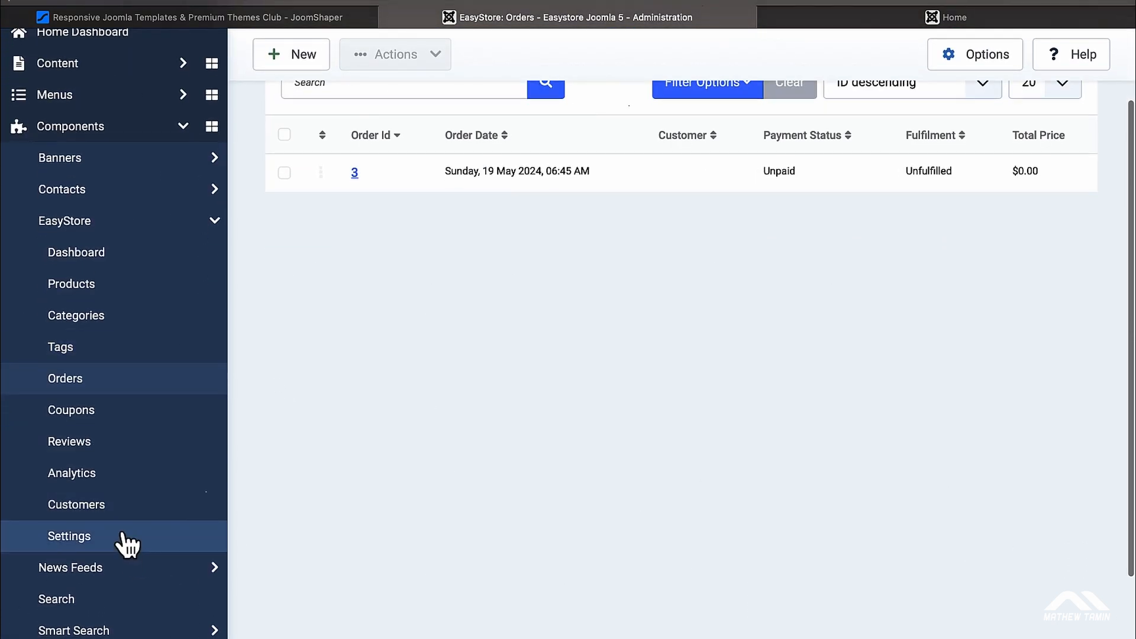
click(132, 426)
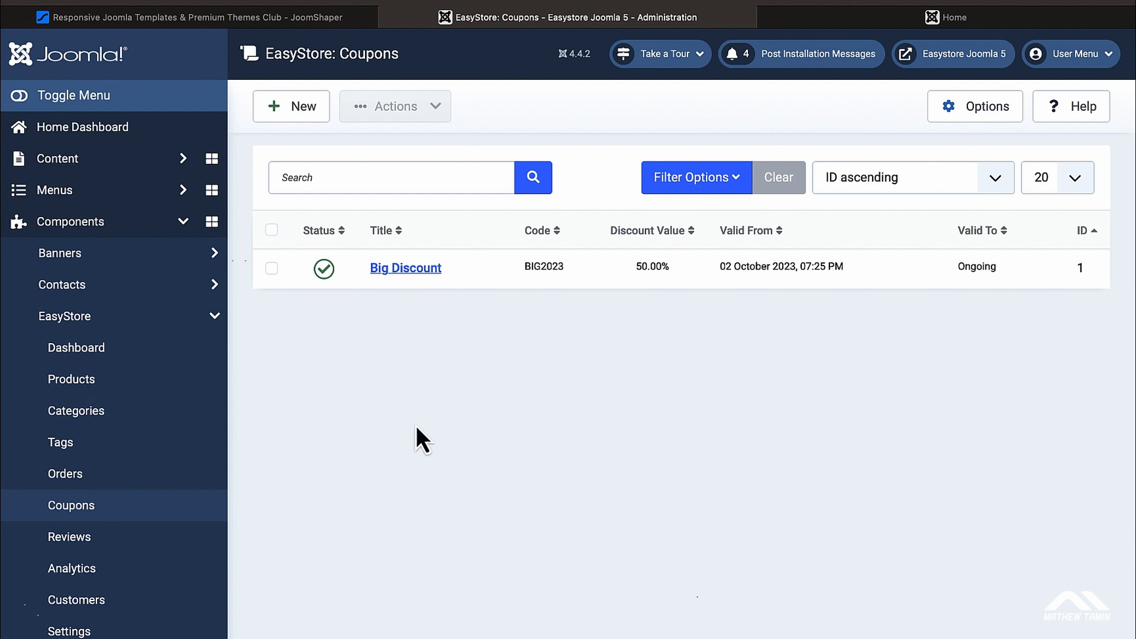
scroll(417, 426, down, 3)
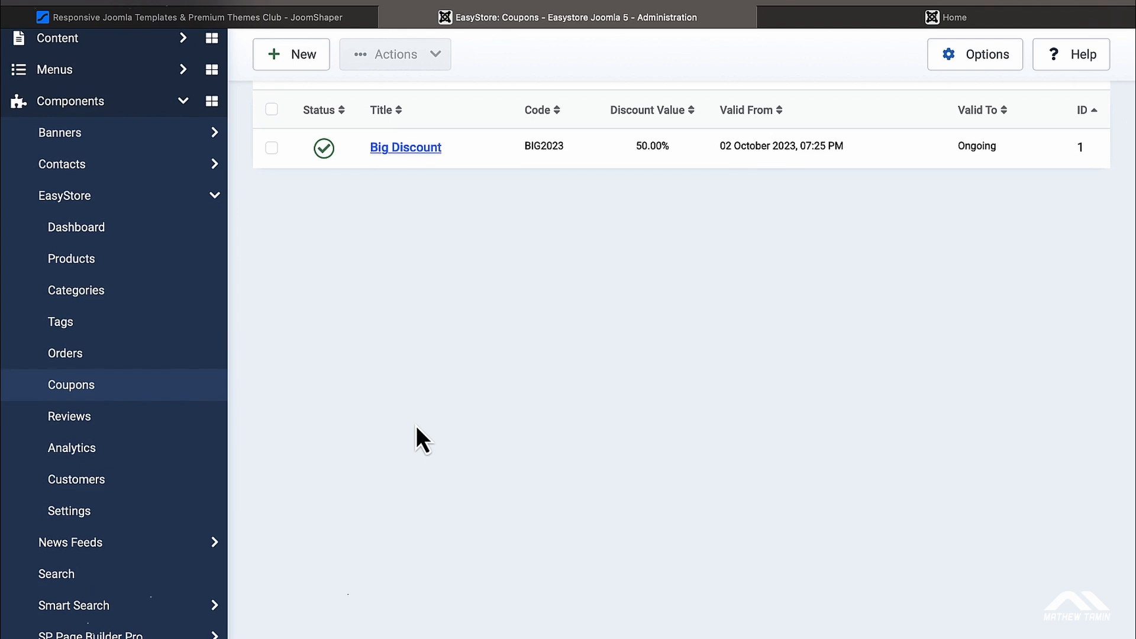
scroll(417, 427, up, 3)
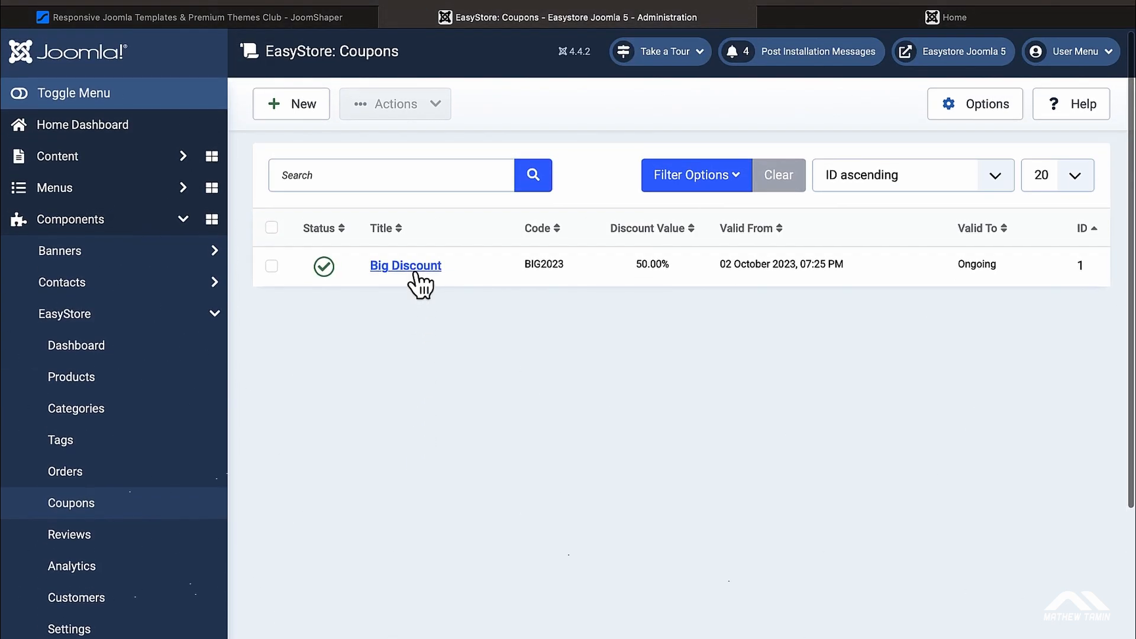
click(415, 274)
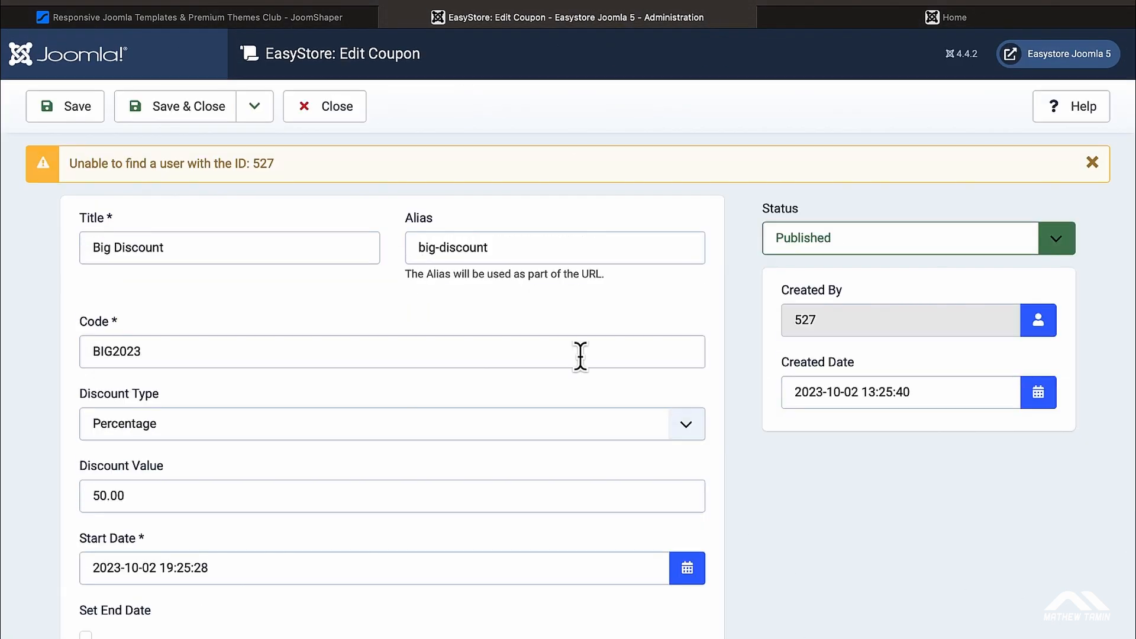
scroll(581, 355, down, 3)
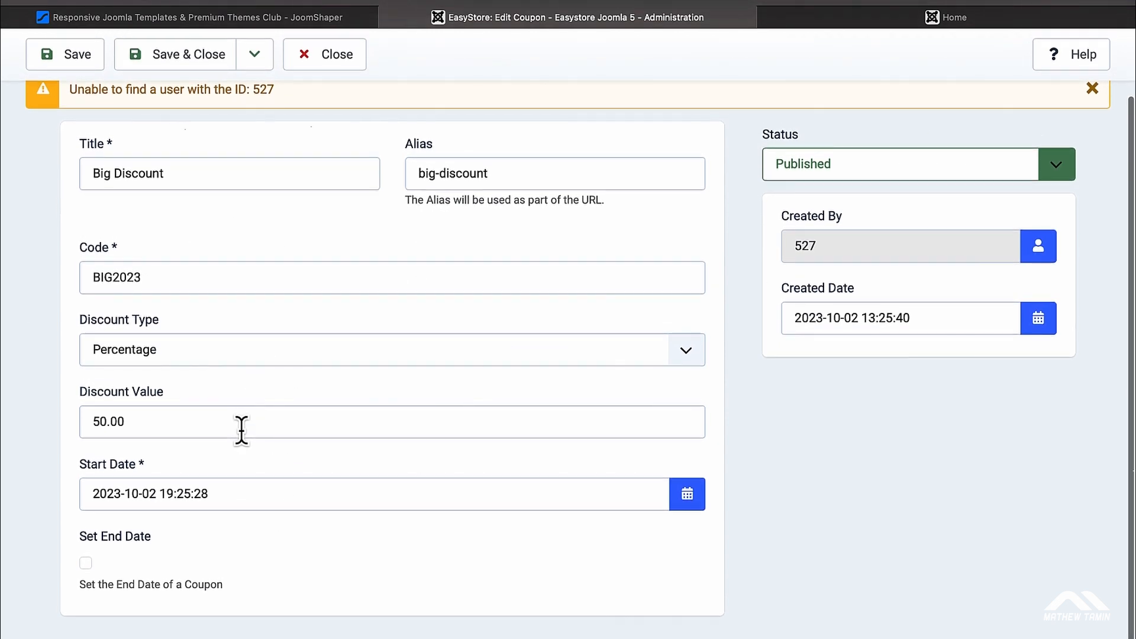
Check the coupon's End Date field by switching Set End Date on and back off, and close the coupon without saving
click(87, 565)
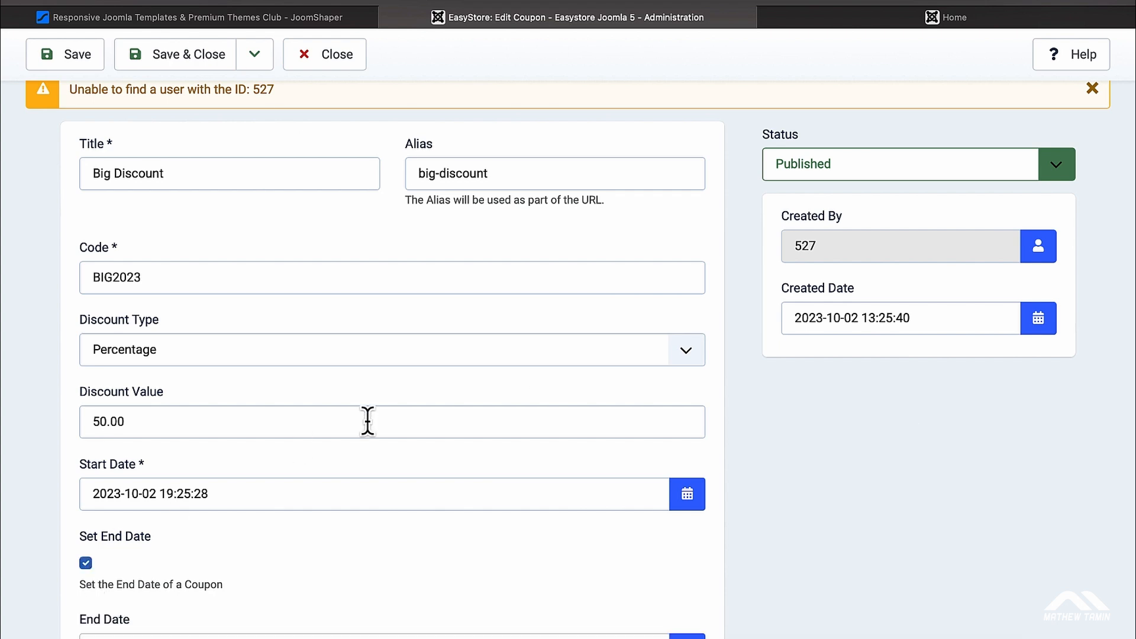
scroll(368, 421, down, 2)
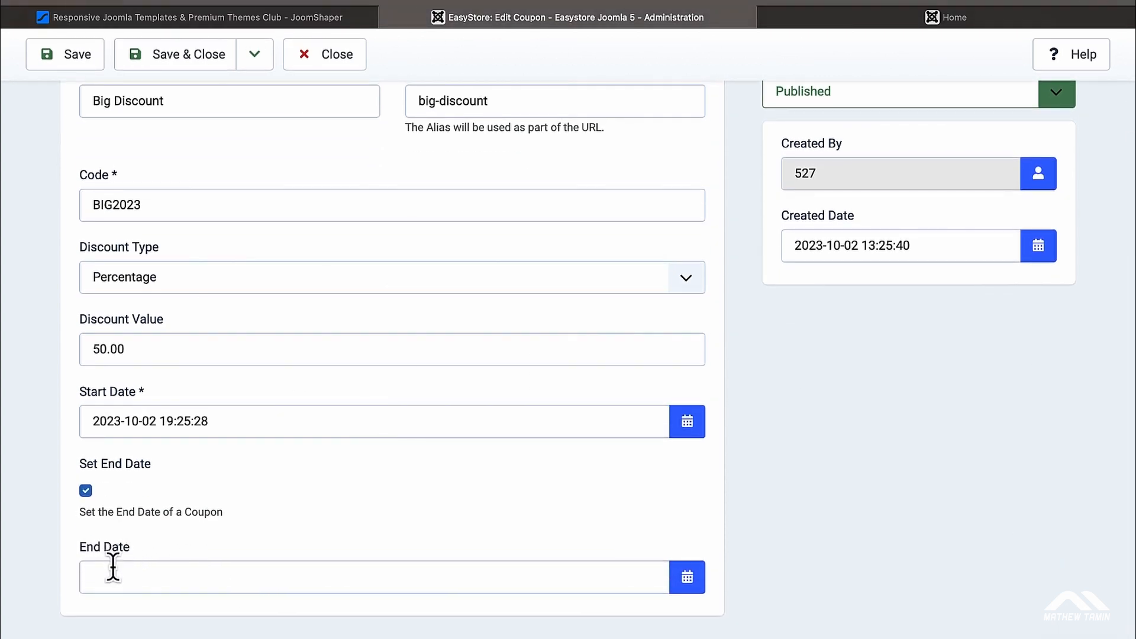
click(86, 500)
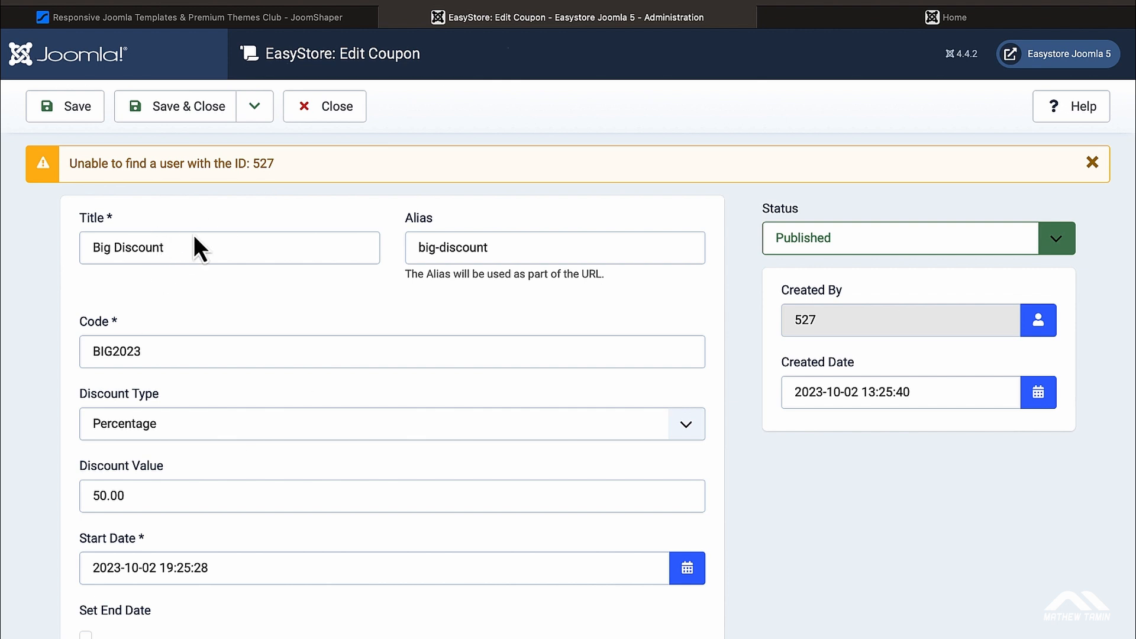
click(338, 114)
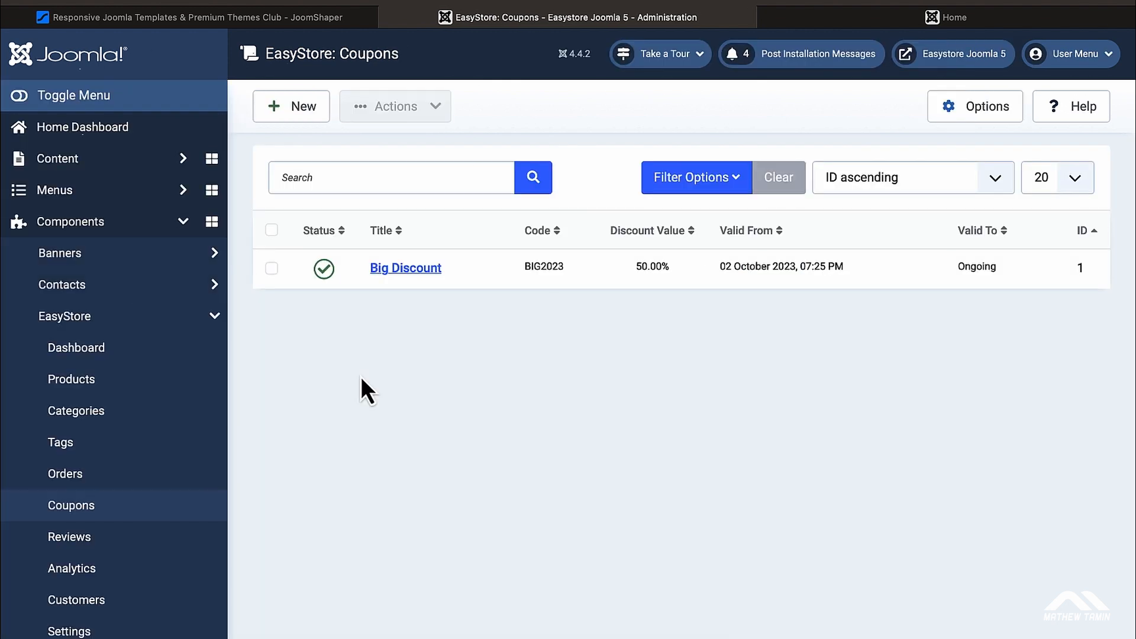
Open the "Good quality fabrics & style" review from the EasyStore reviews and examine its product, rating, subject and message
scroll(315, 432, down, 1)
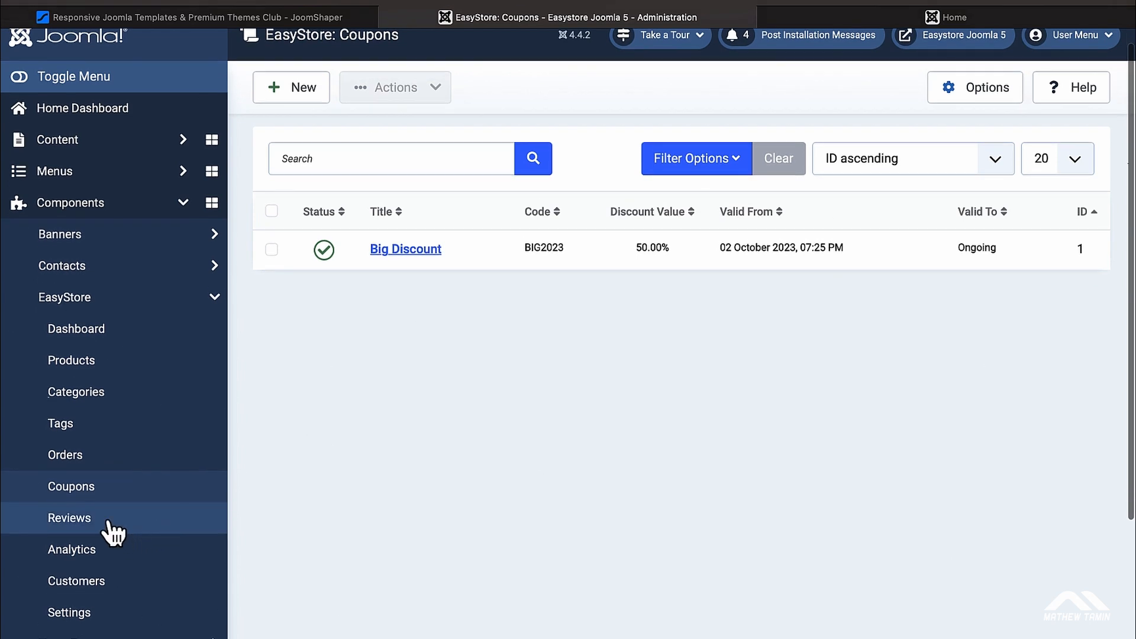
click(108, 524)
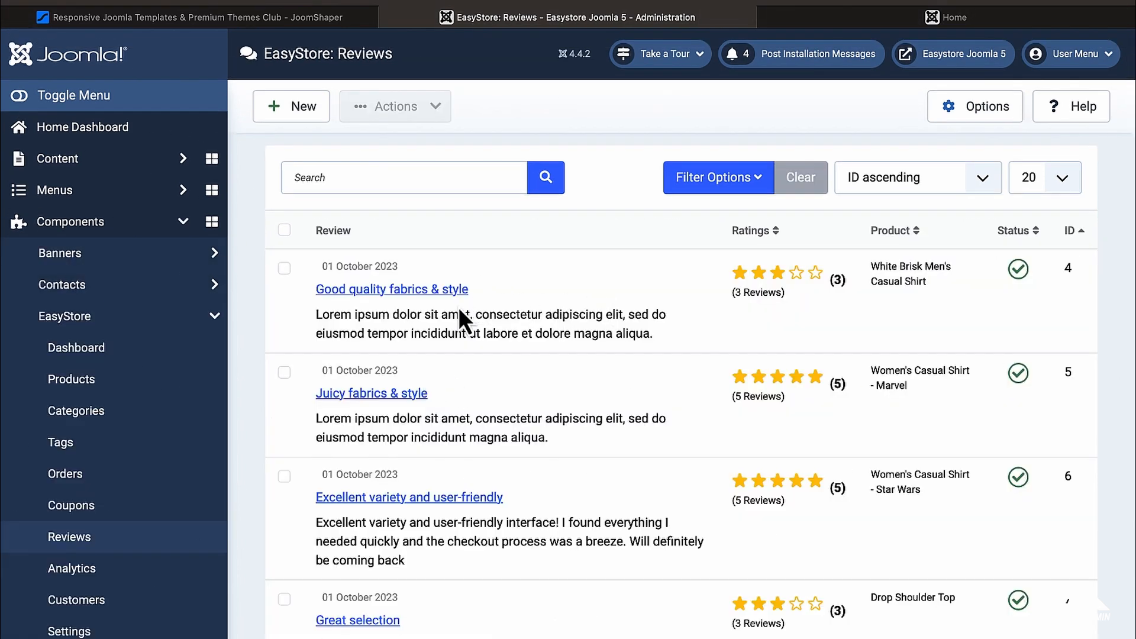
click(416, 290)
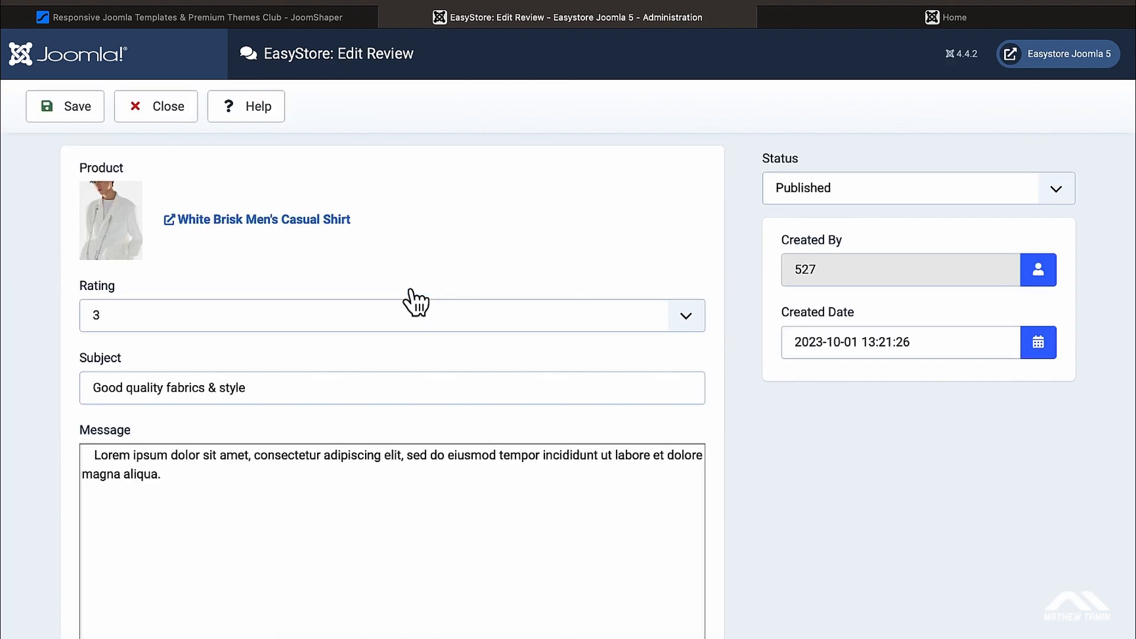
scroll(416, 302, down, 4)
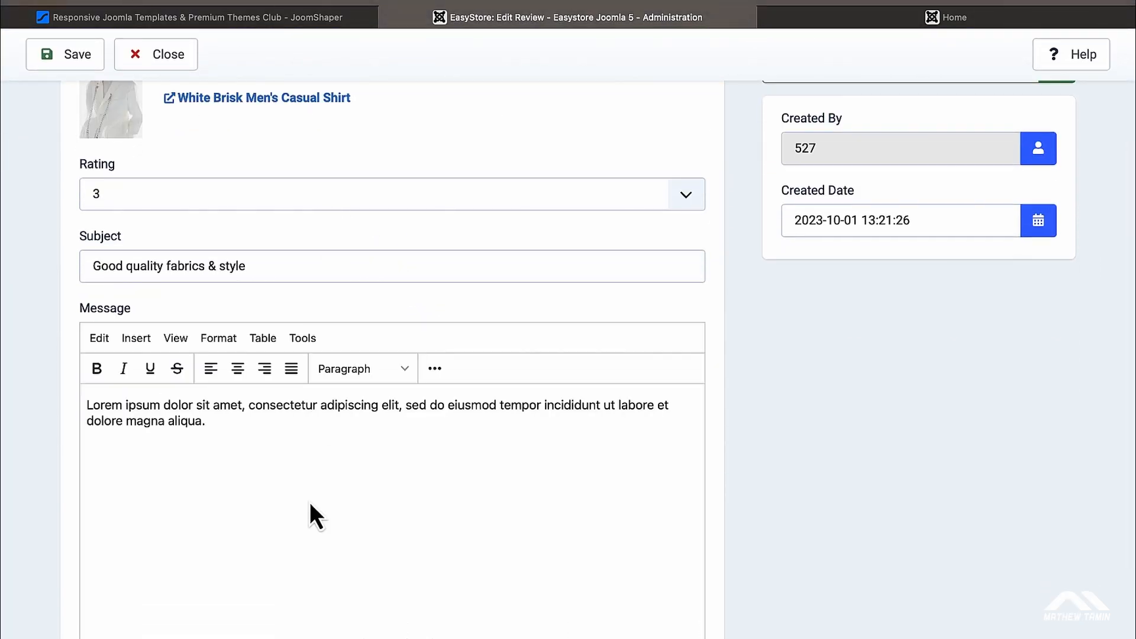
scroll(310, 503, down, 2)
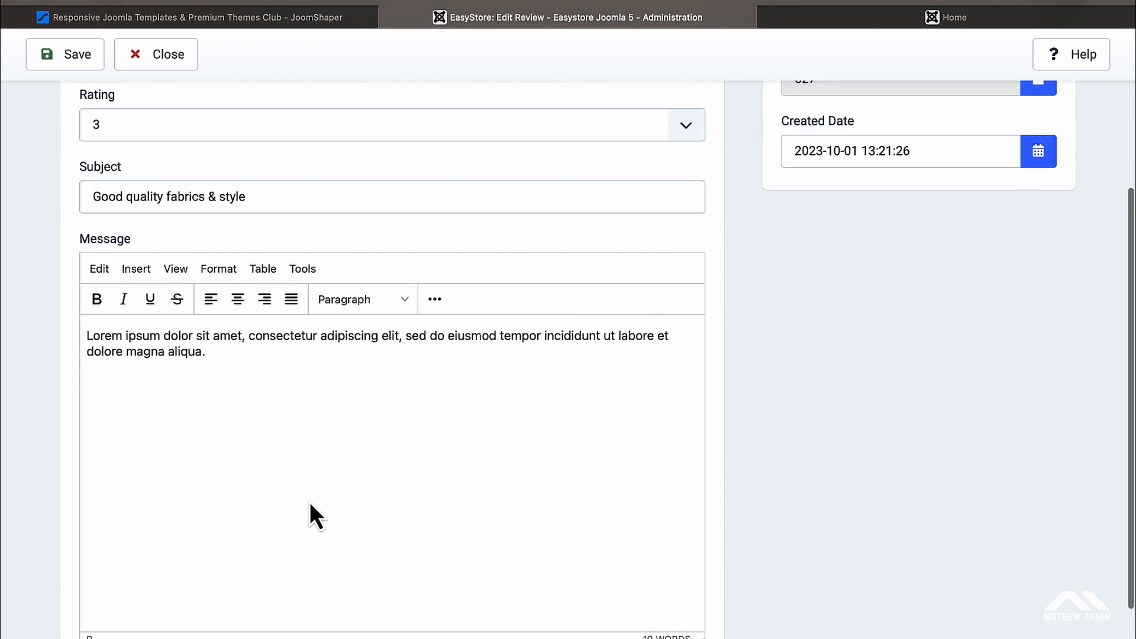
scroll(310, 503, down, 3)
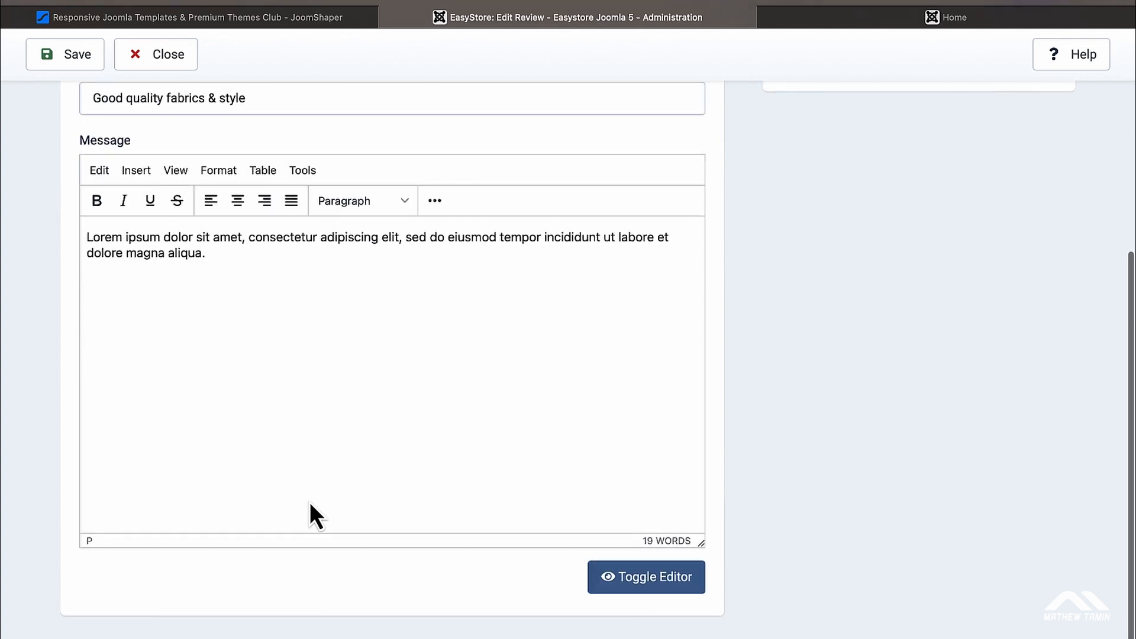
scroll(311, 502, up, 10)
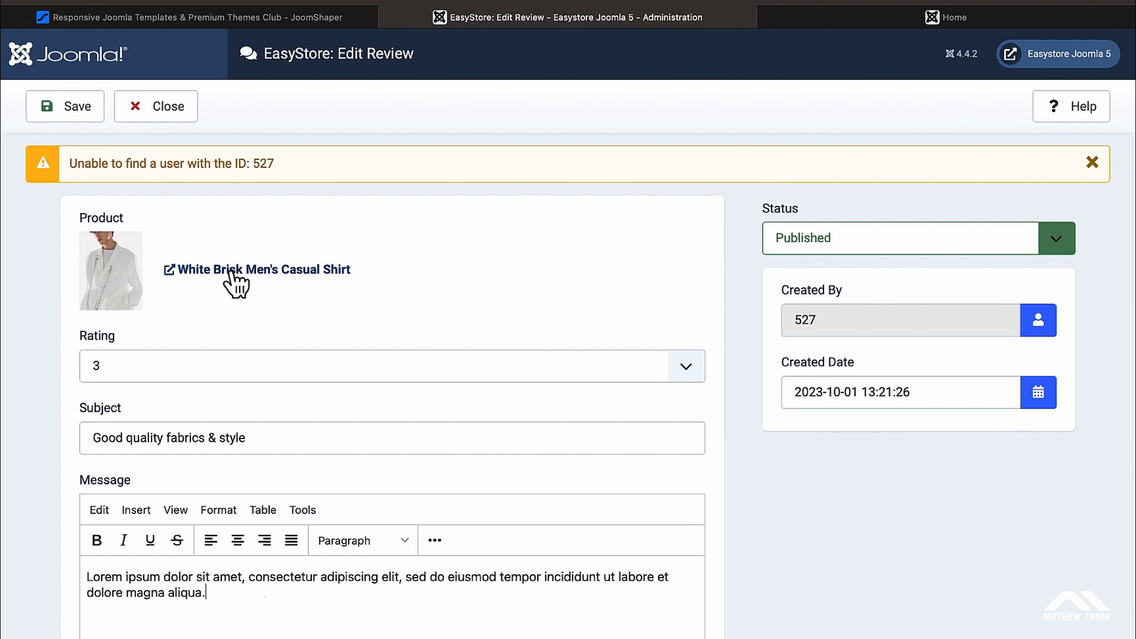
View the rating choices for the review and close it without saving
click(691, 374)
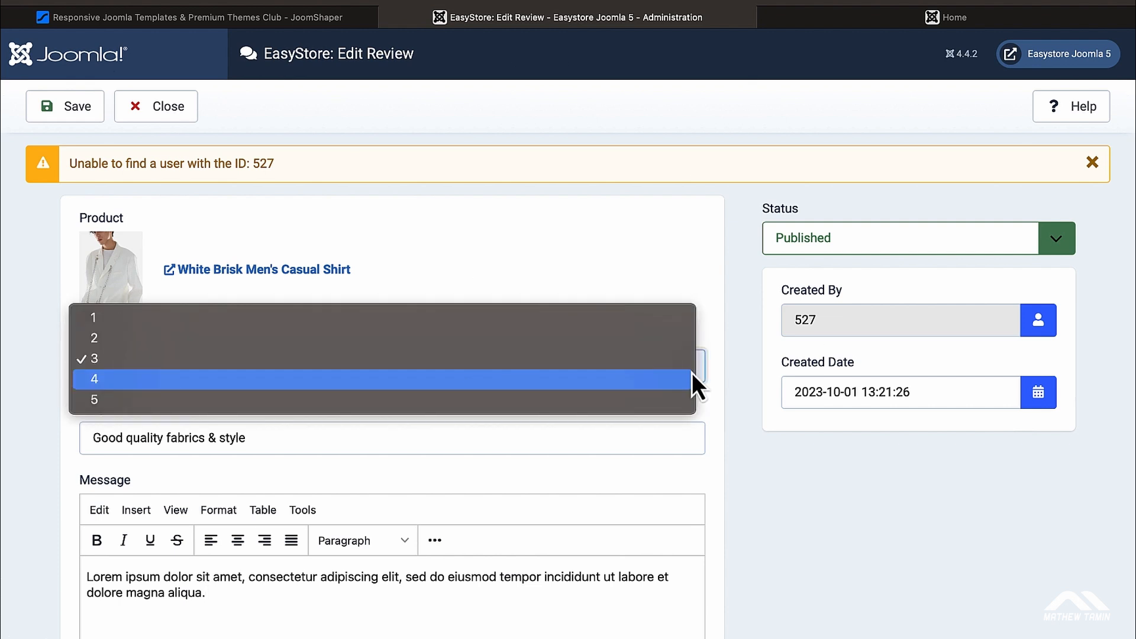
click(616, 263)
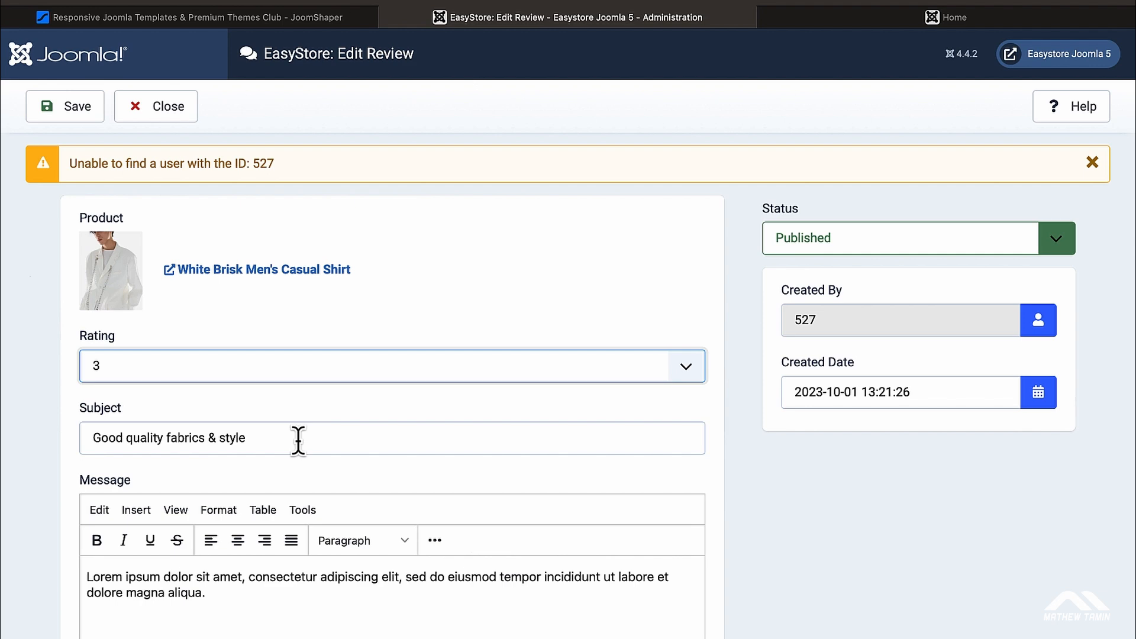
click(178, 113)
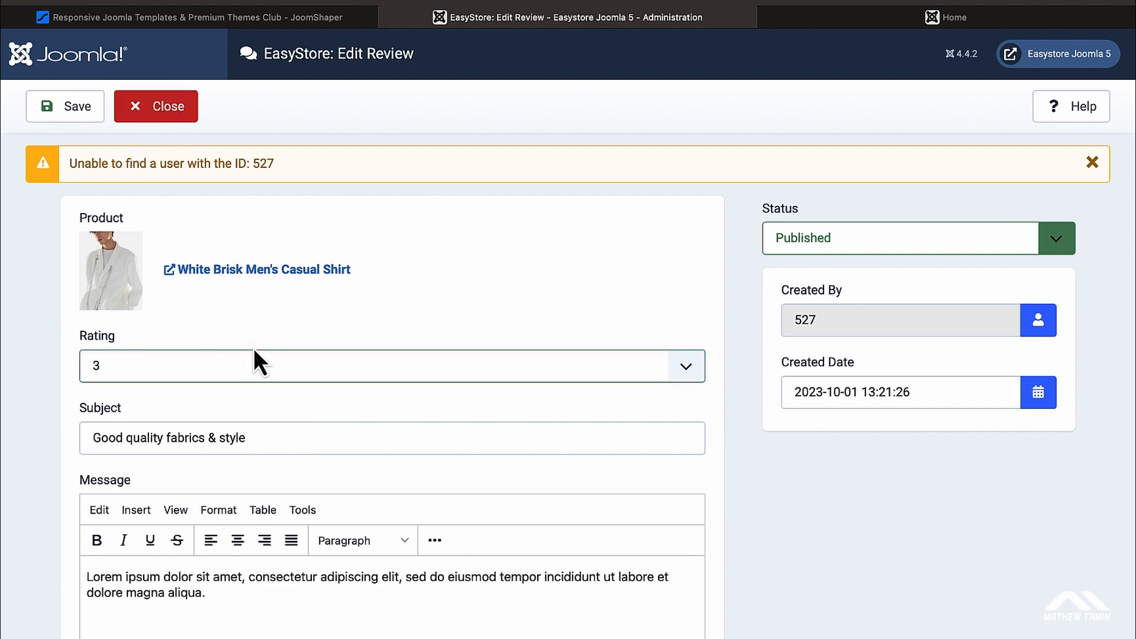
Open the EasyStore analytics and examine the date range choices and the top selling categories
scroll(254, 348, down, 3)
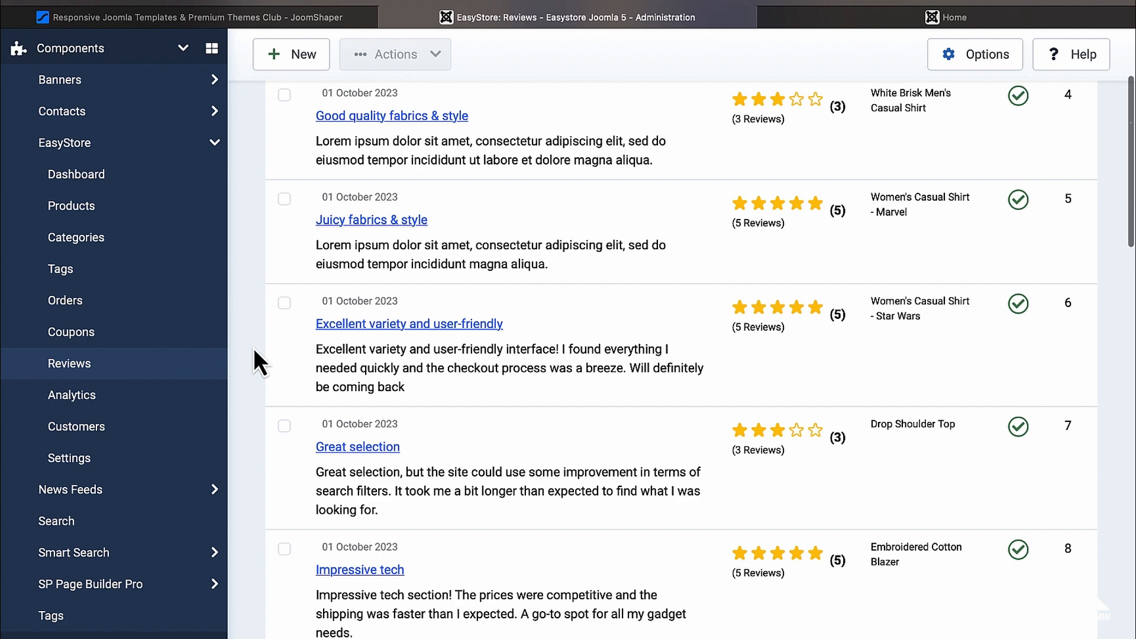
click(90, 404)
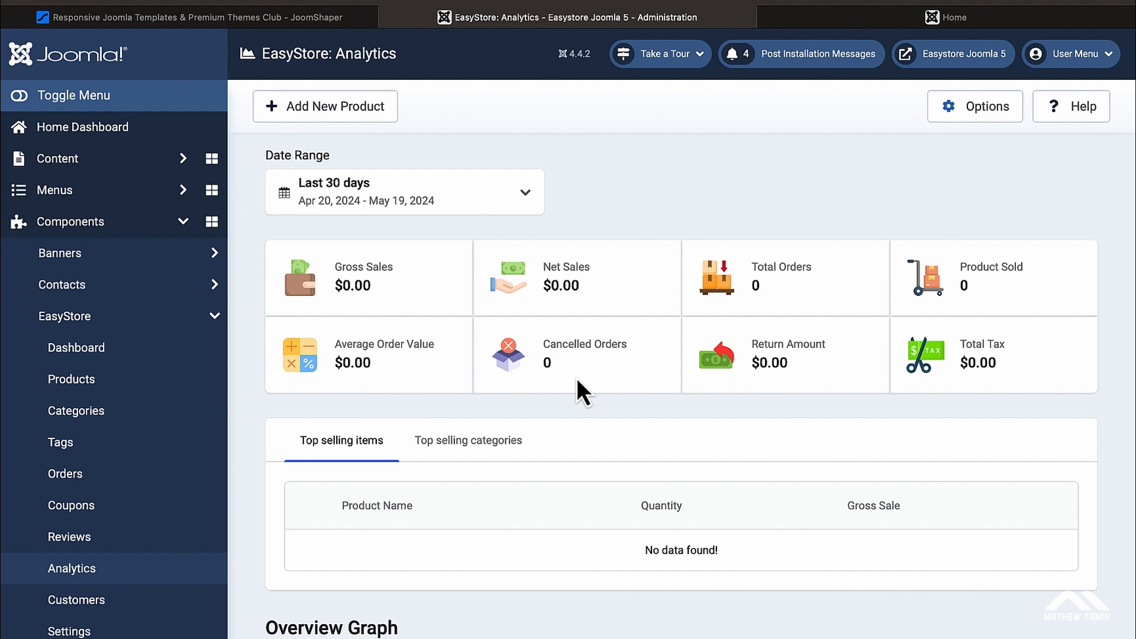
click(534, 210)
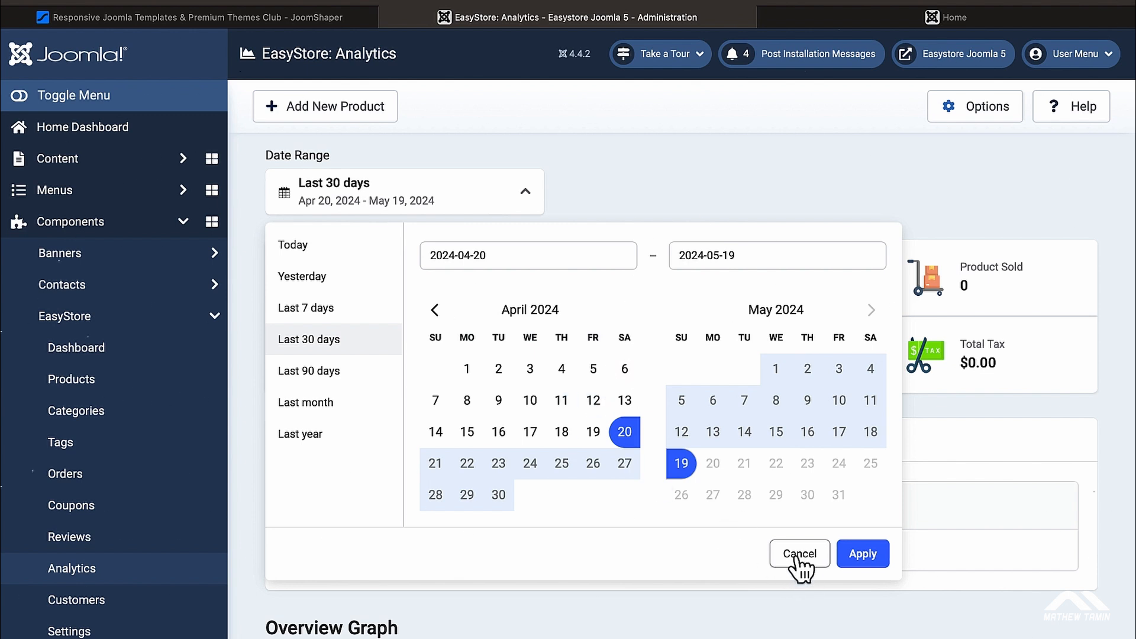
click(800, 554)
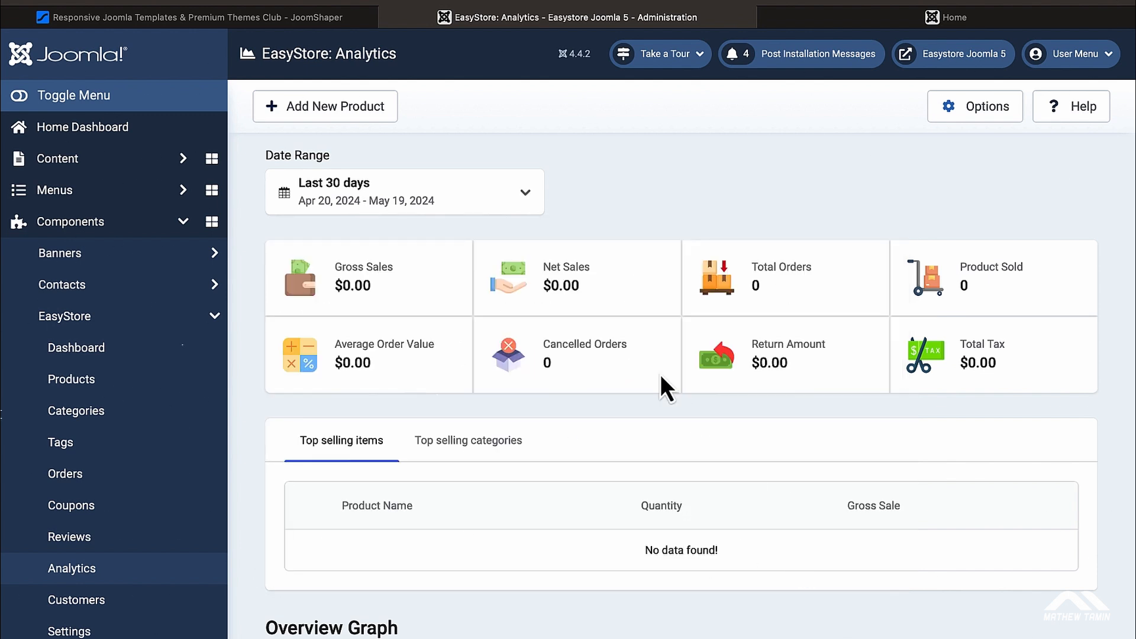
scroll(621, 329, down, 1)
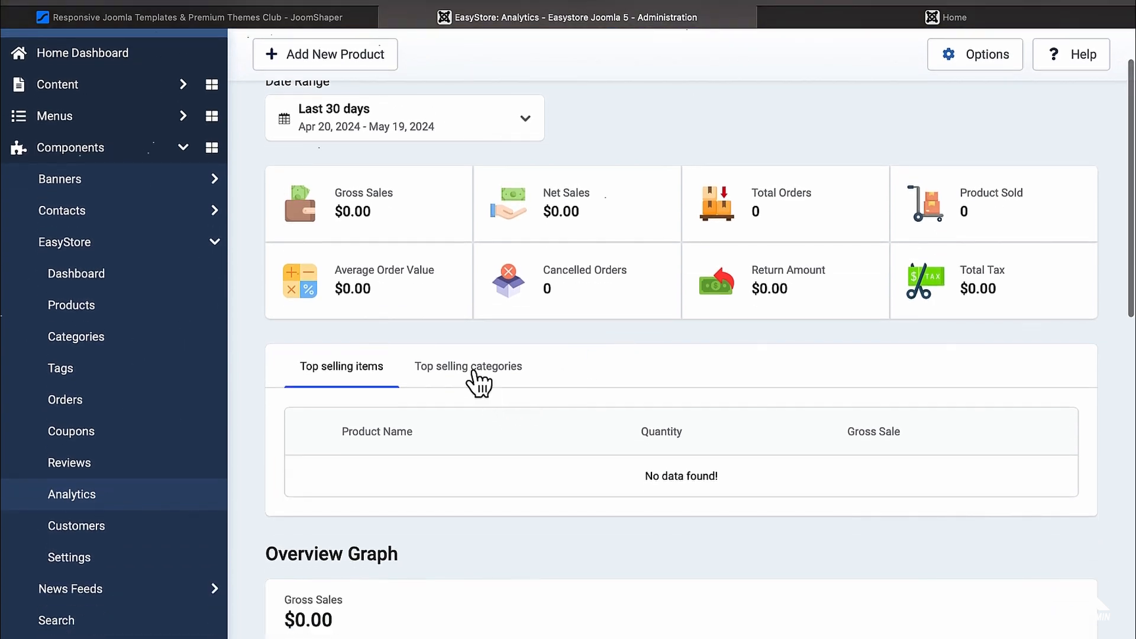
click(474, 372)
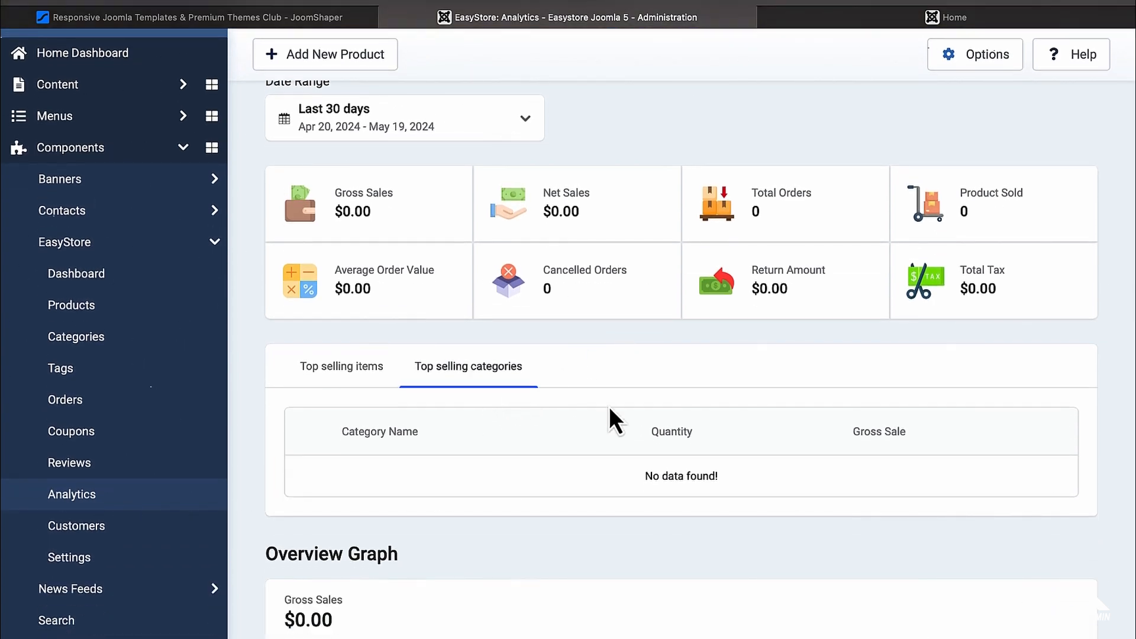
Show the top selling items in the analytics and examine the overview graphs for gross sales, items sold, net sales, taxes and refunds
scroll(610, 409, down, 2)
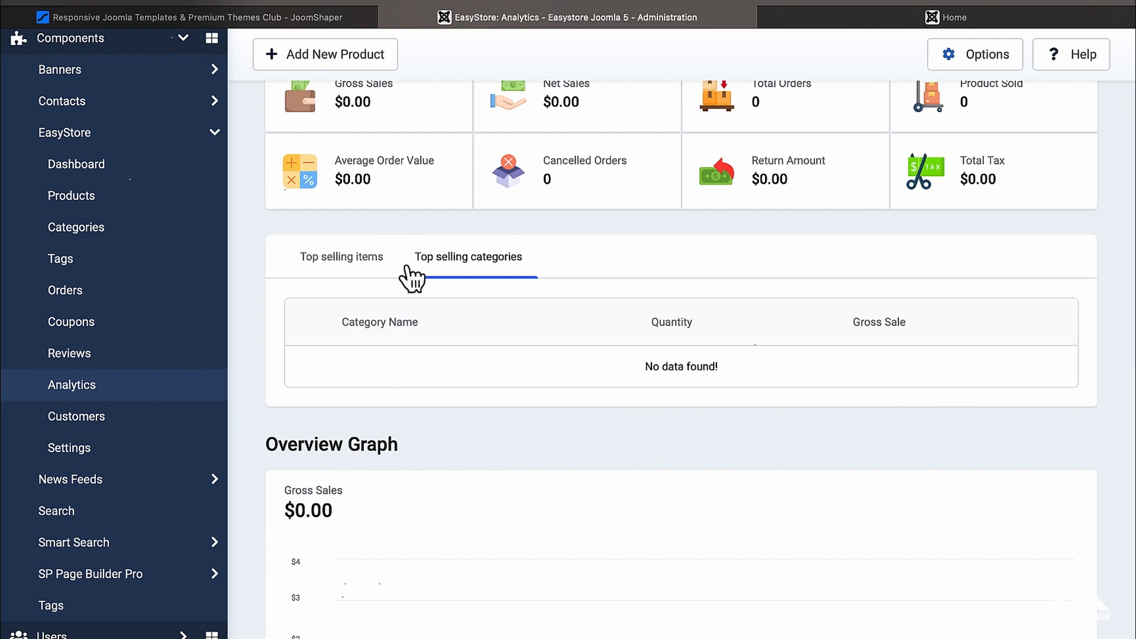
click(359, 256)
scroll(528, 350, up, 1)
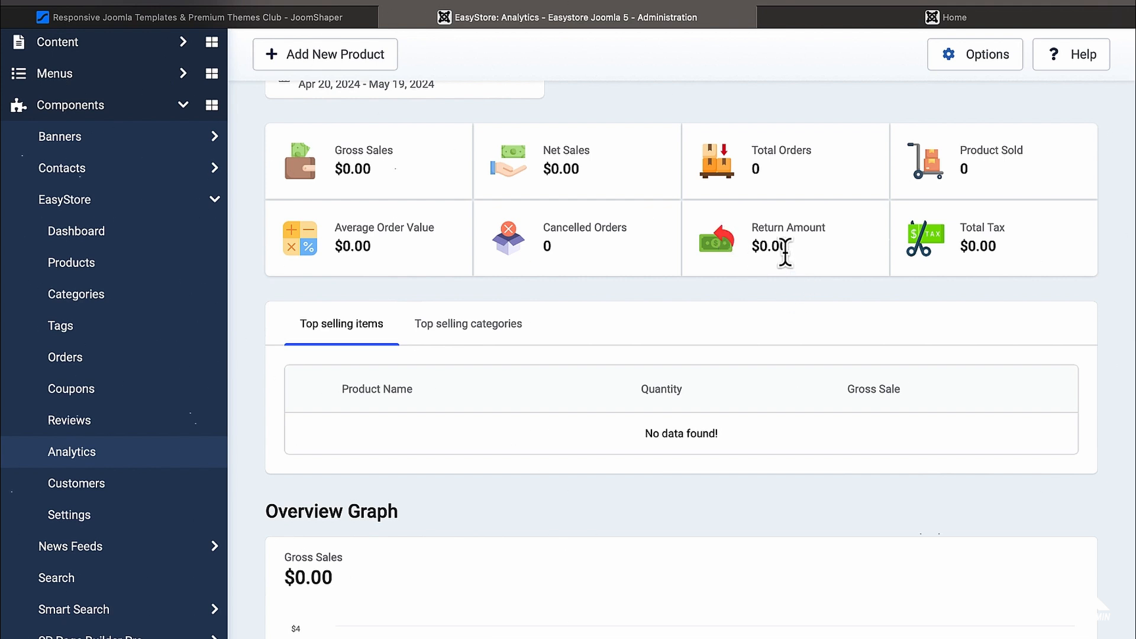
scroll(784, 253, down, 1)
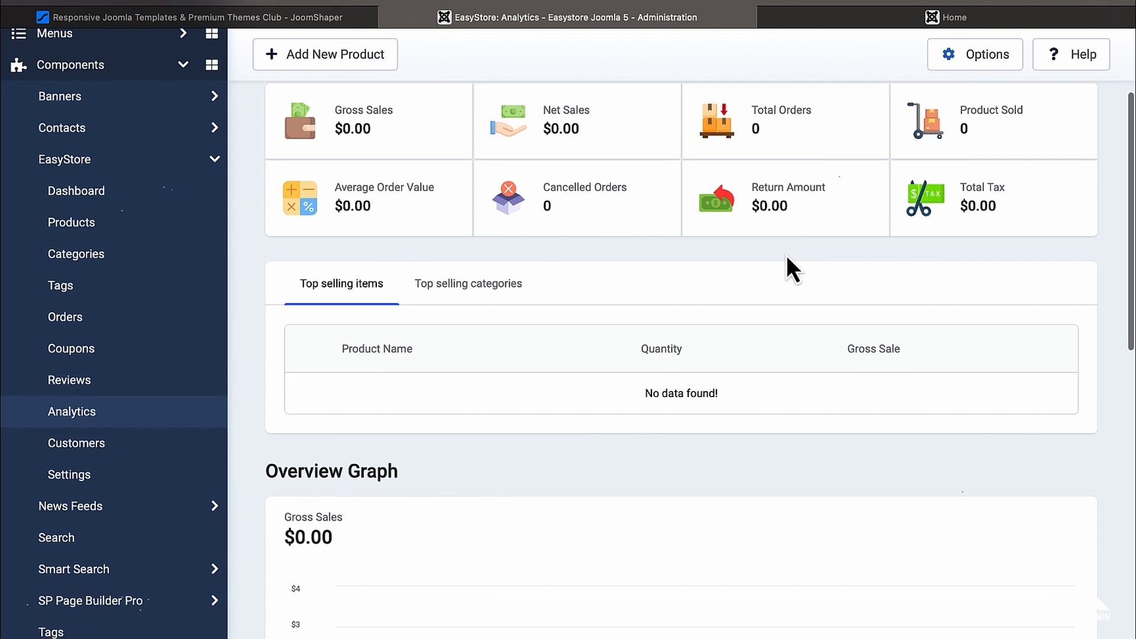
scroll(788, 260, down, 5)
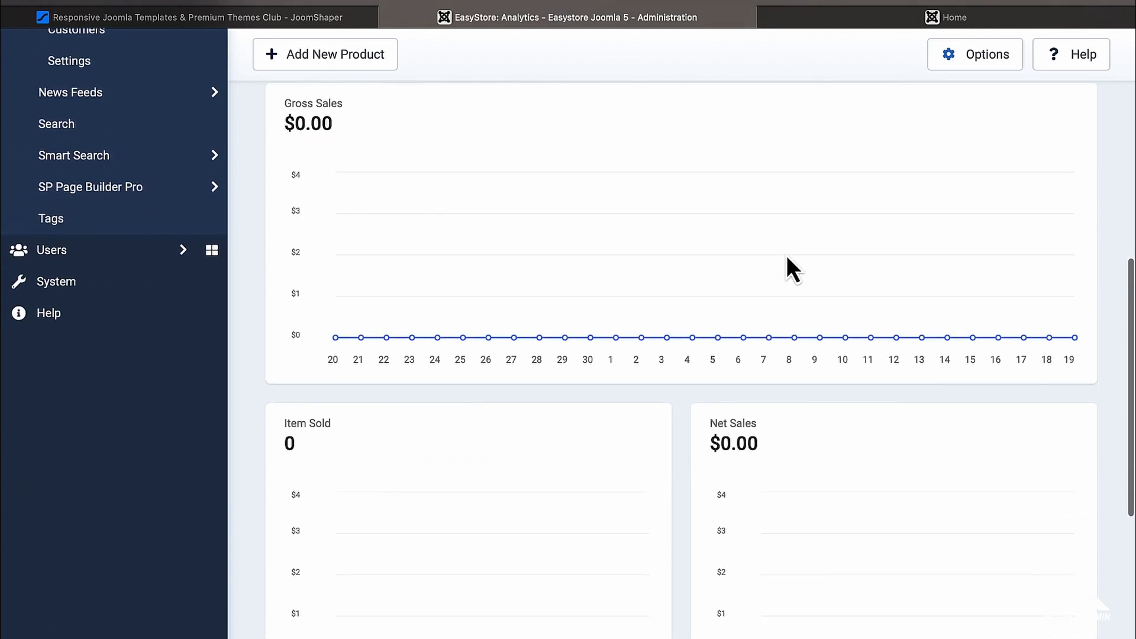
scroll(625, 249, down, 5)
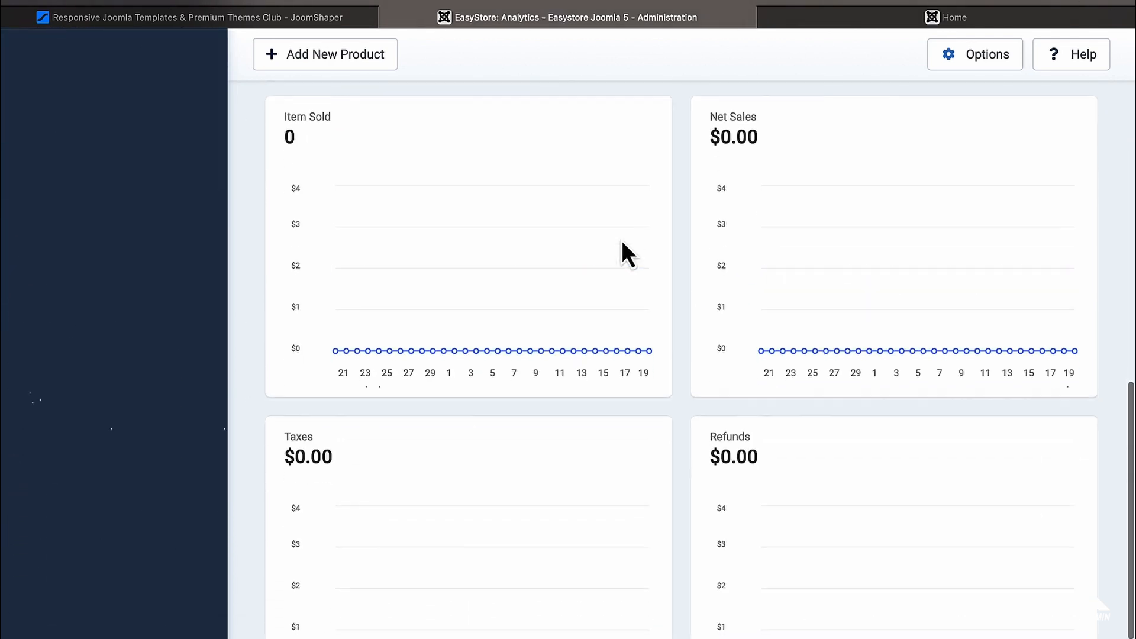
scroll(622, 240, down, 2)
scroll(621, 240, up, 6)
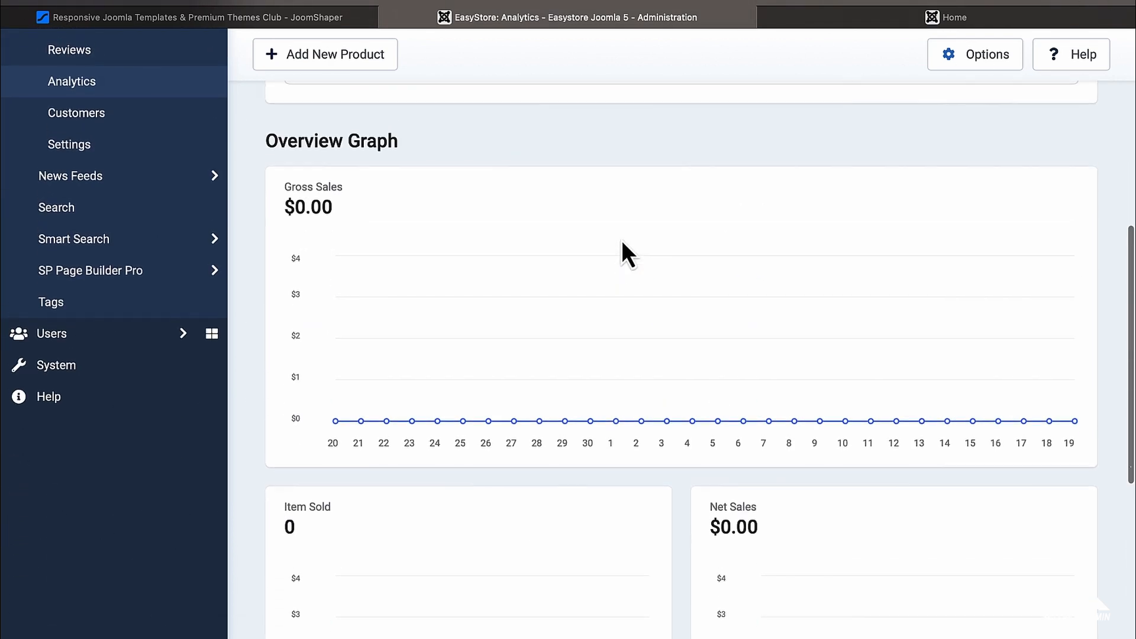
scroll(621, 242, up, 5)
scroll(622, 242, down, 1)
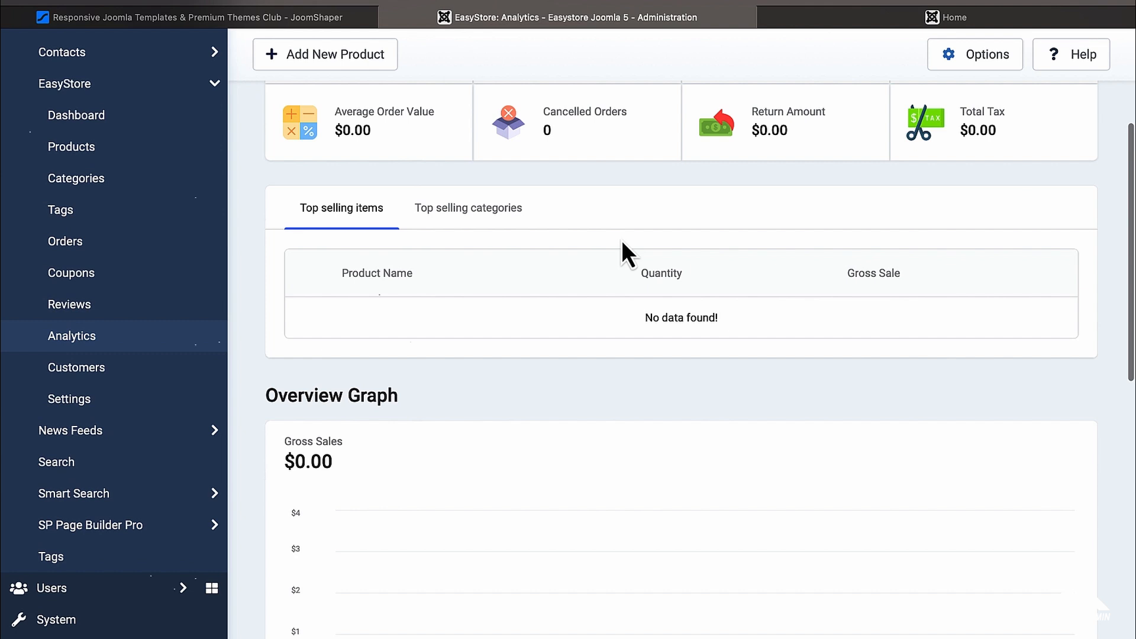
Open a new customer form from the EasyStore customers, examine its basic info, shipping and billing address fields, and close it without saving
click(142, 379)
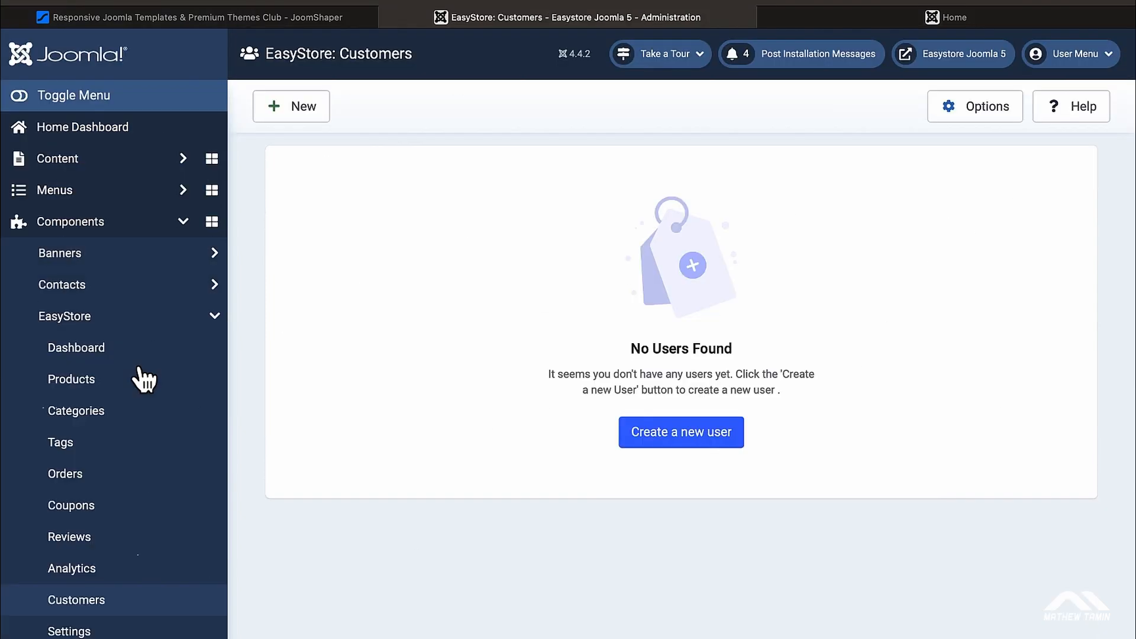
click(672, 441)
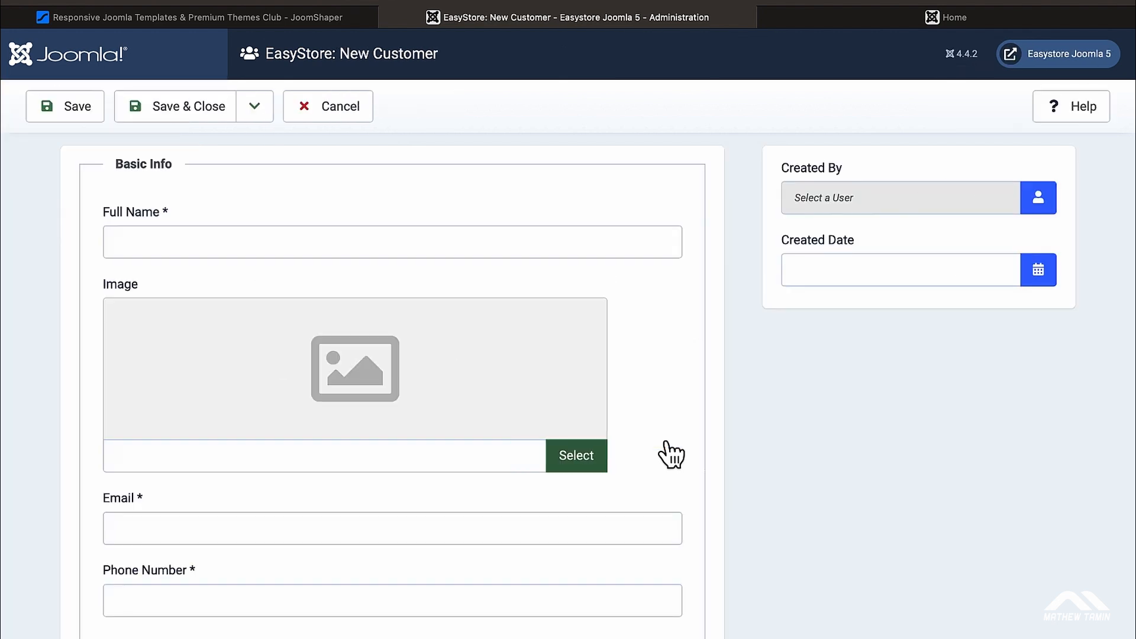
scroll(586, 399, down, 8)
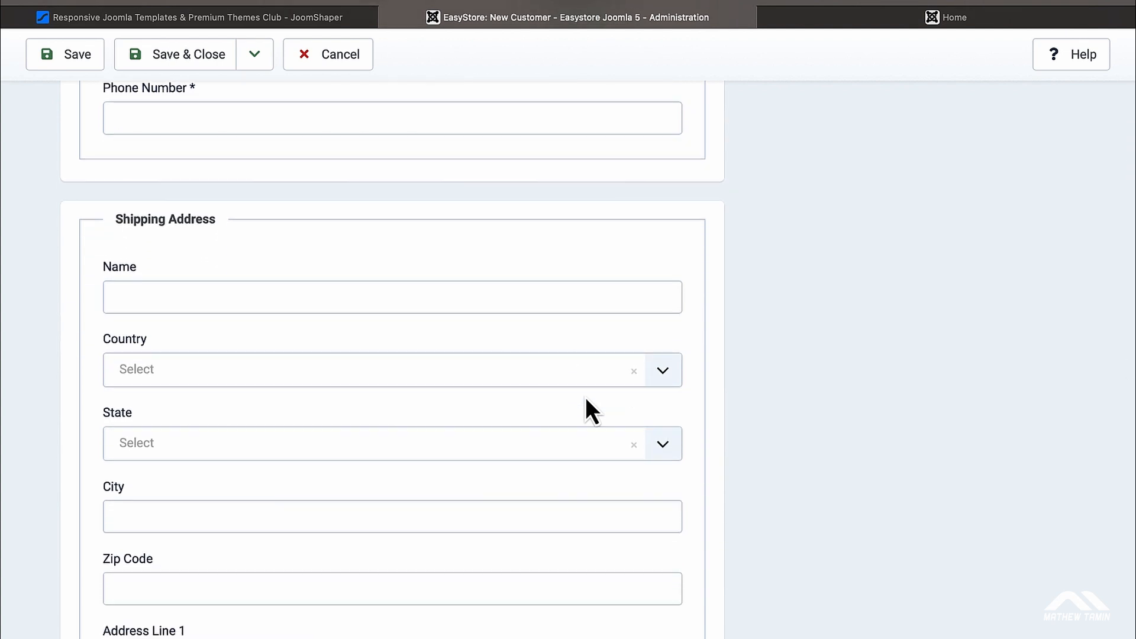
scroll(586, 399, down, 8)
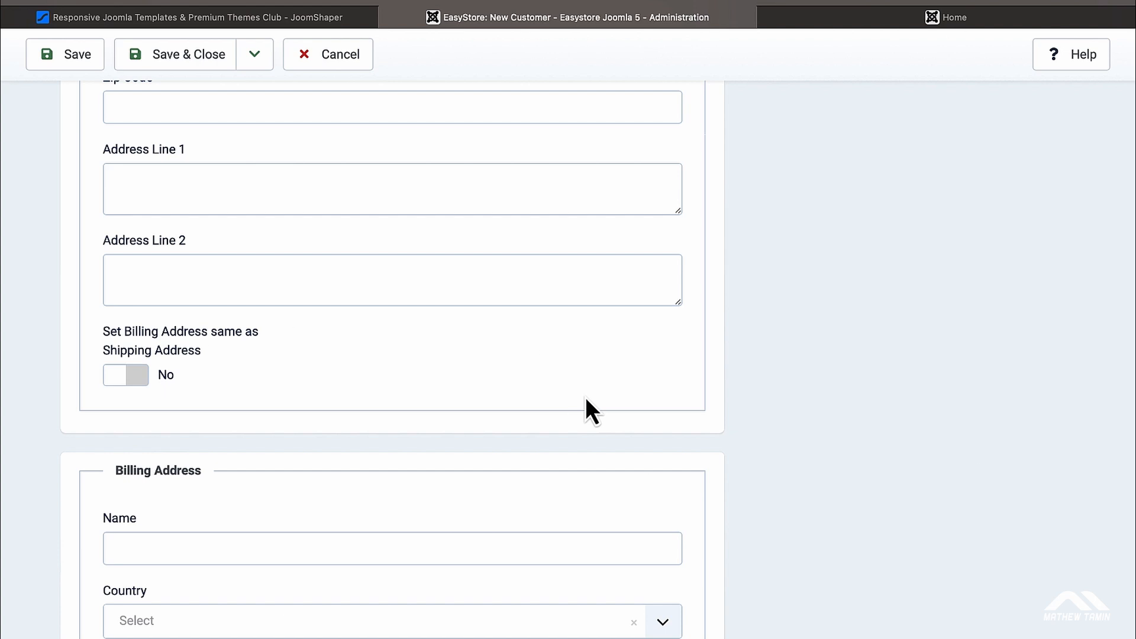
scroll(585, 397, down, 8)
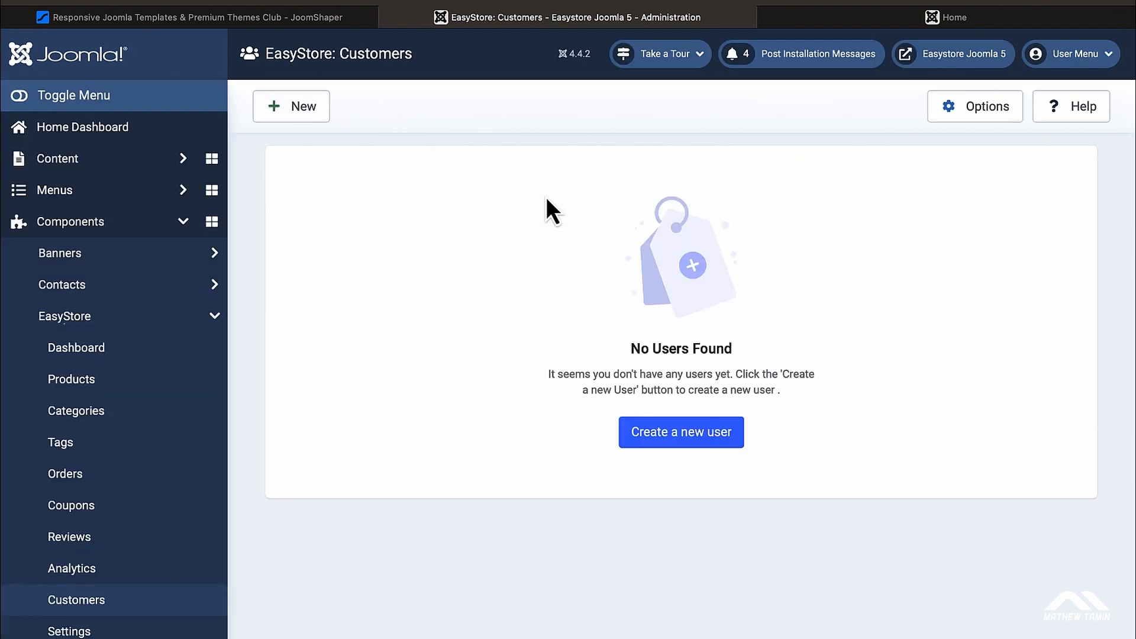
Switch to the storefront home page and view the White Dress and Black Dress product hotspots on the Spring / Summer banner
click(879, 20)
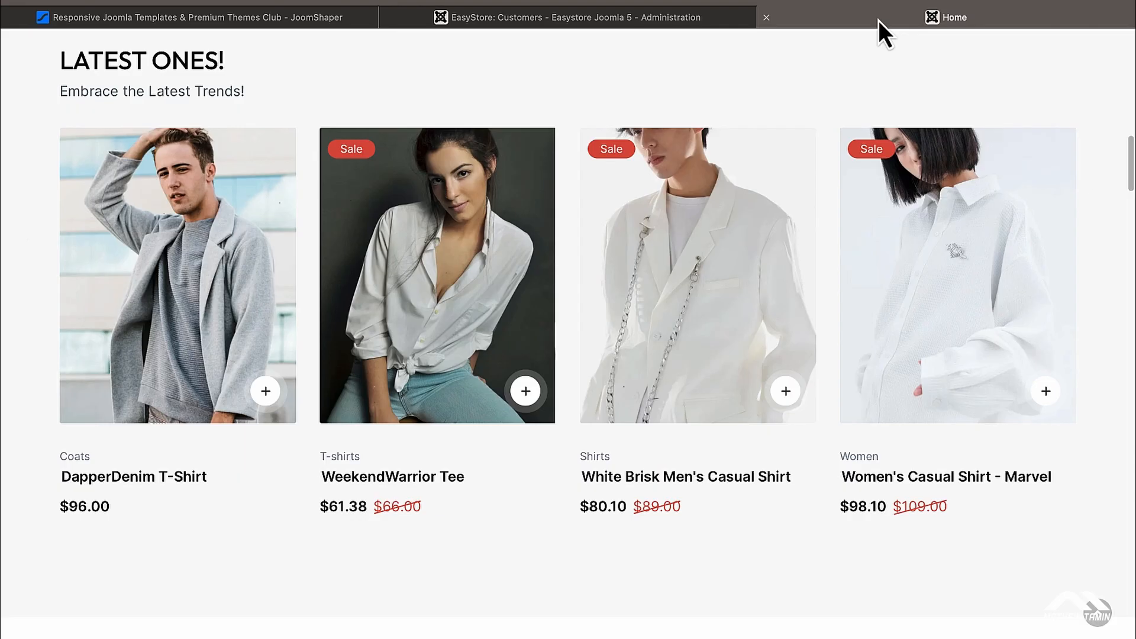
scroll(864, 325, up, 20)
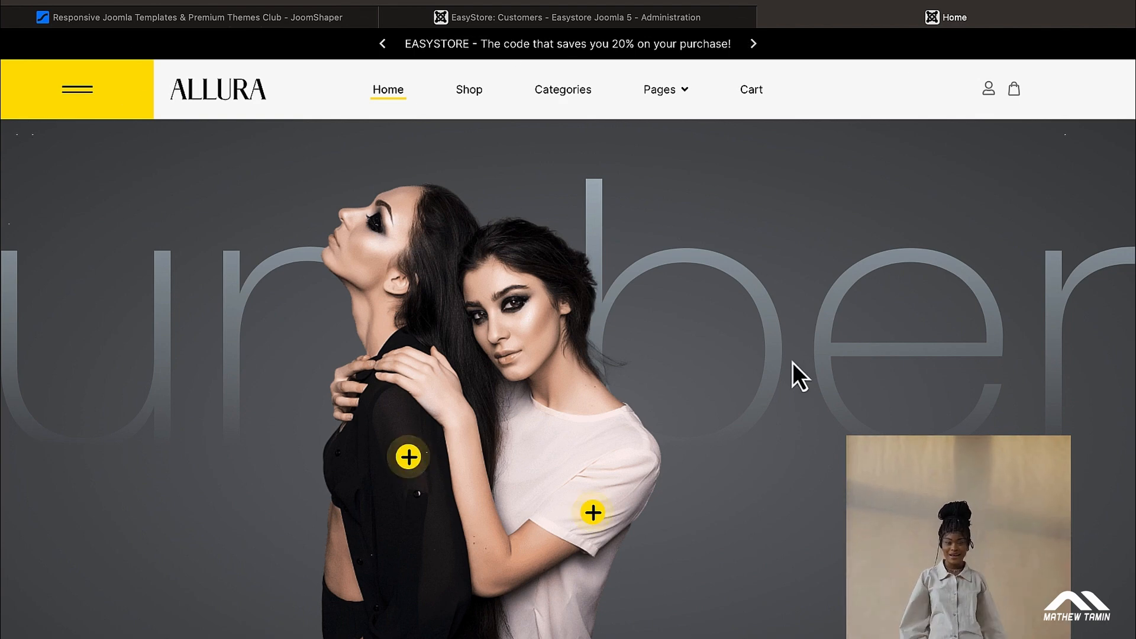
scroll(793, 362, down, 3)
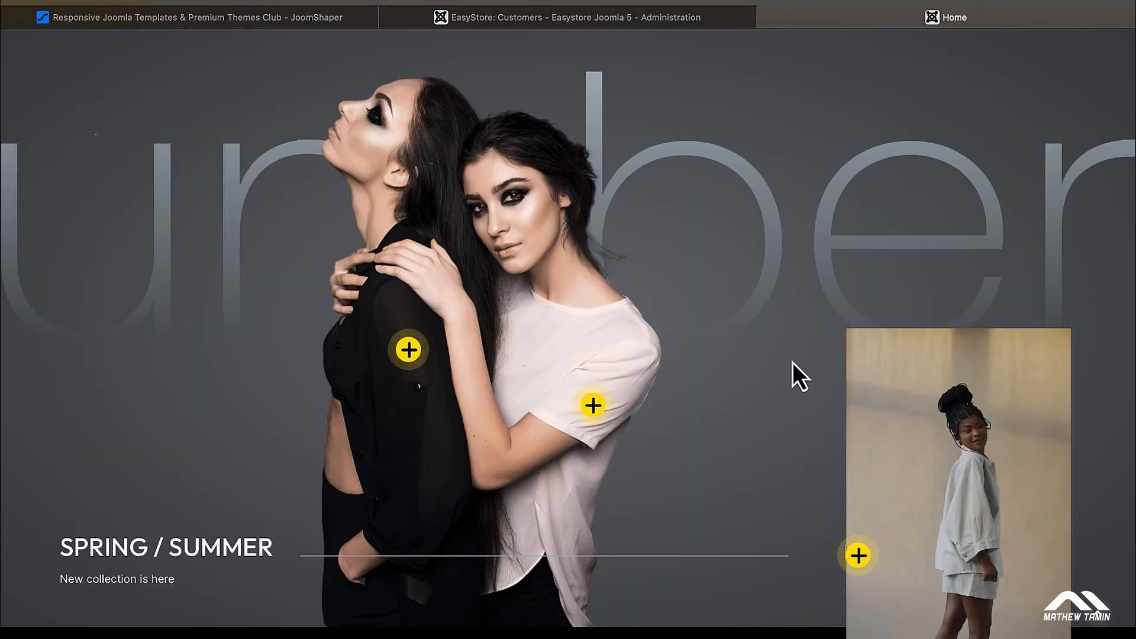
scroll(793, 363, down, 2)
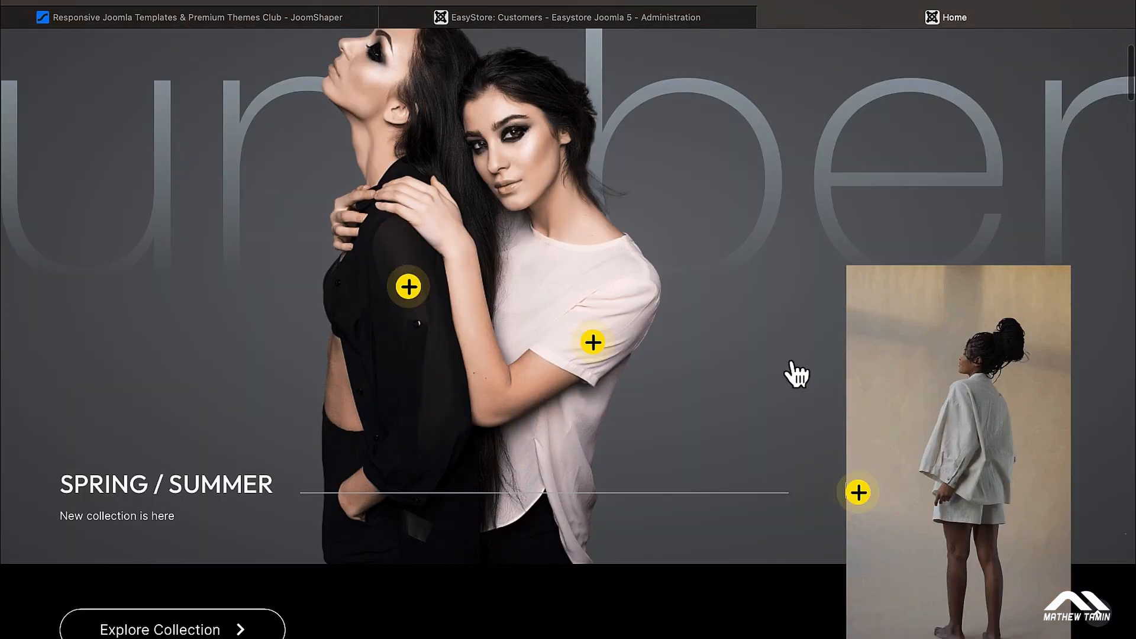
click(594, 344)
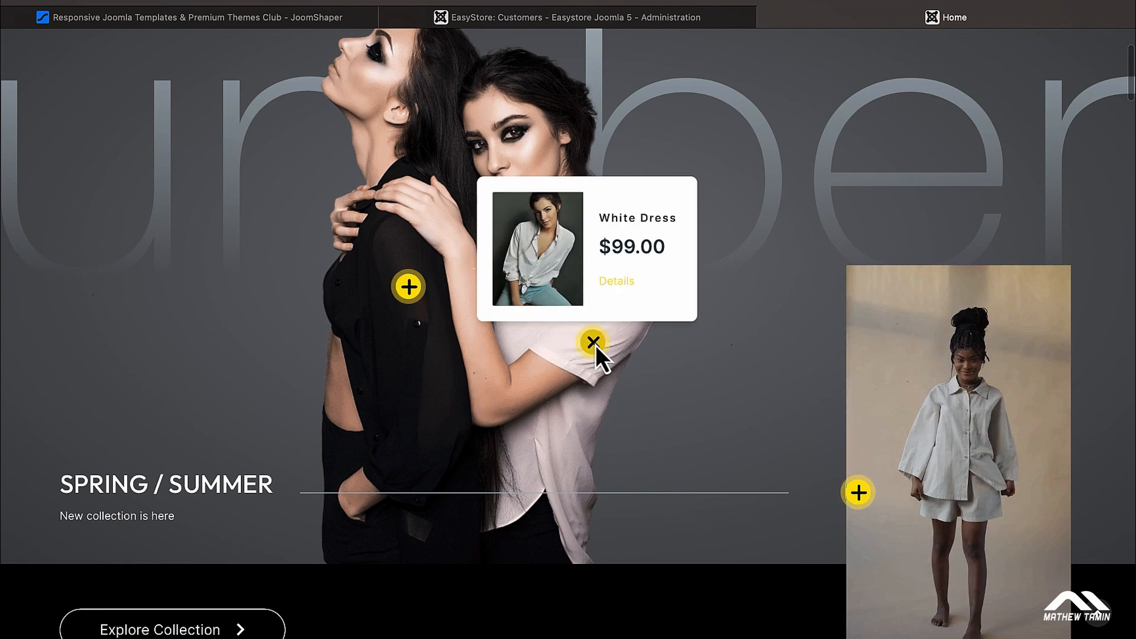
click(423, 292)
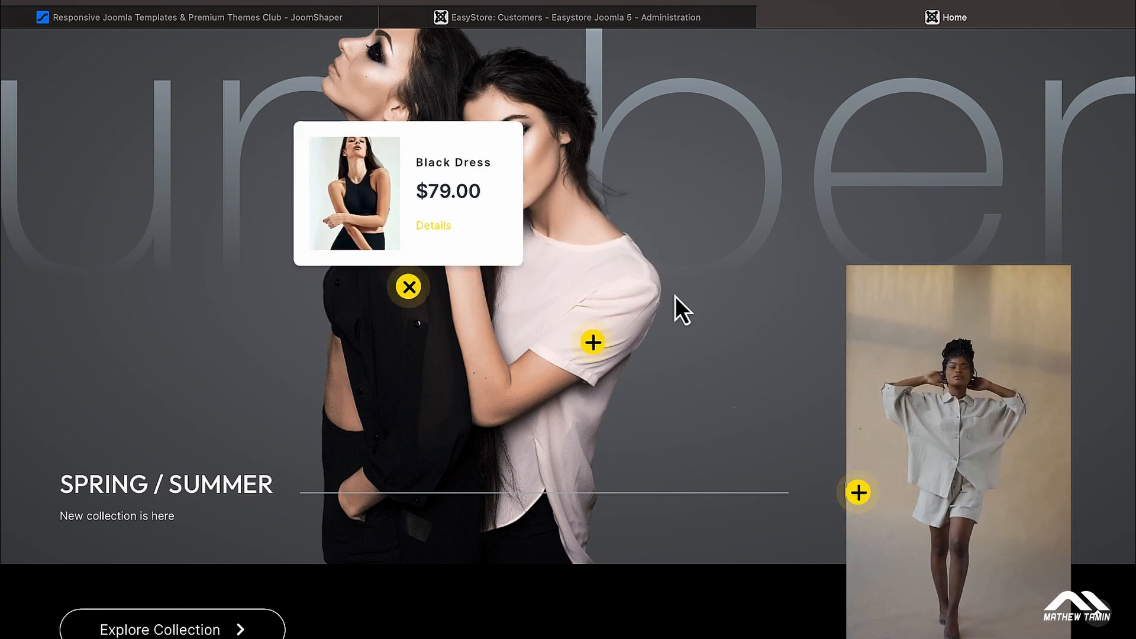
scroll(676, 296, down, 7)
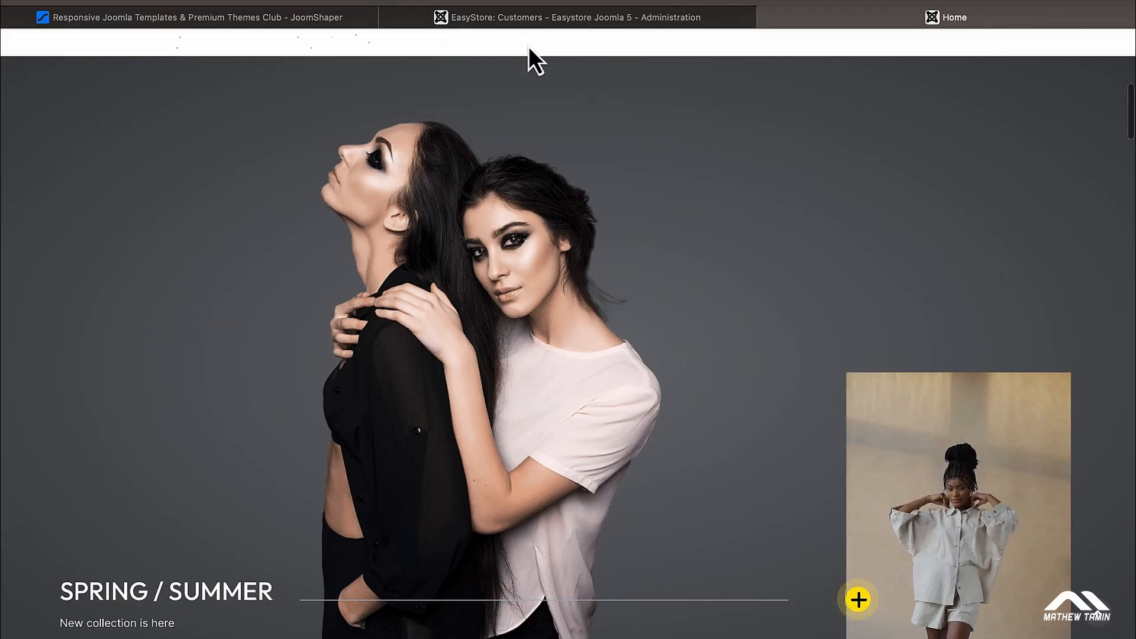
Return to the Joomla administration and expand the SP Page Builder Pro component to show its sections
click(506, 20)
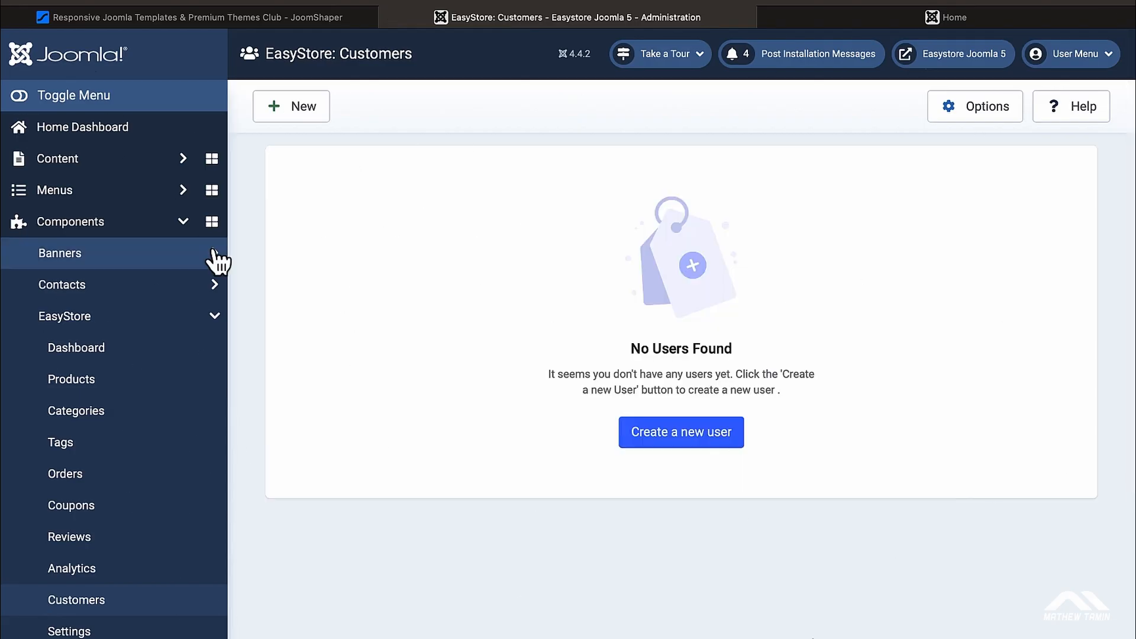
click(186, 228)
click(187, 231)
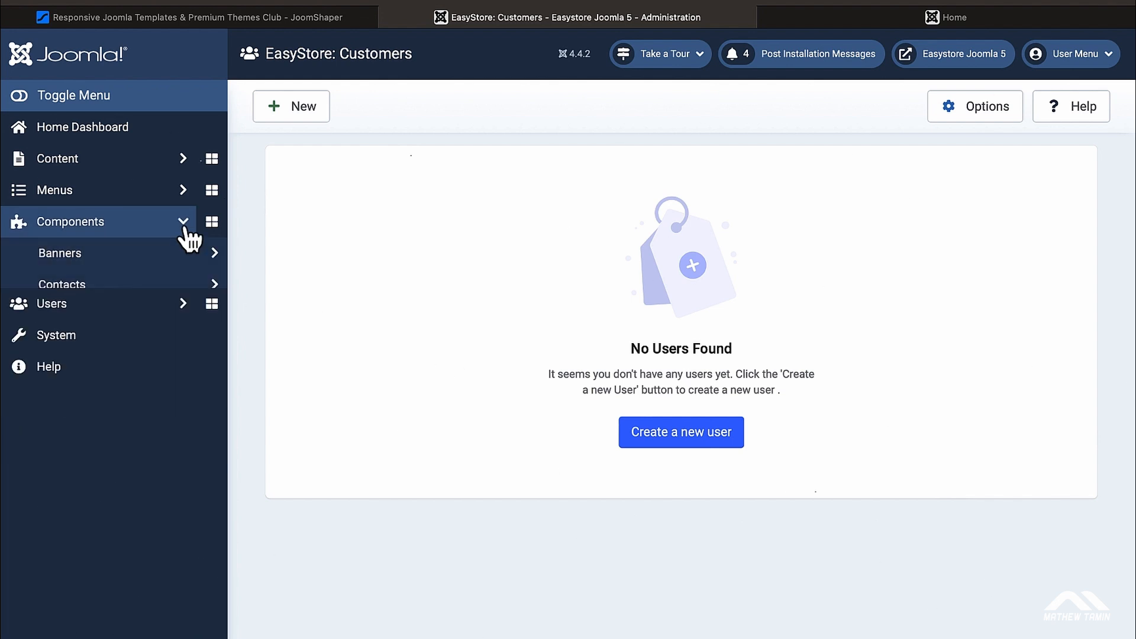
scroll(193, 344, down, 4)
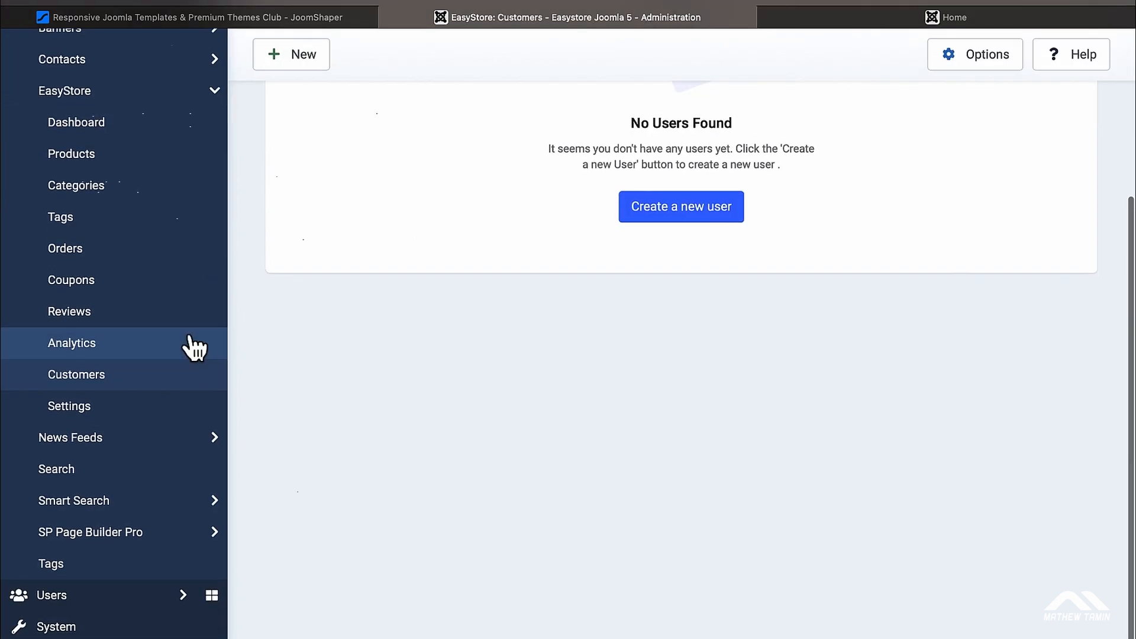
click(134, 539)
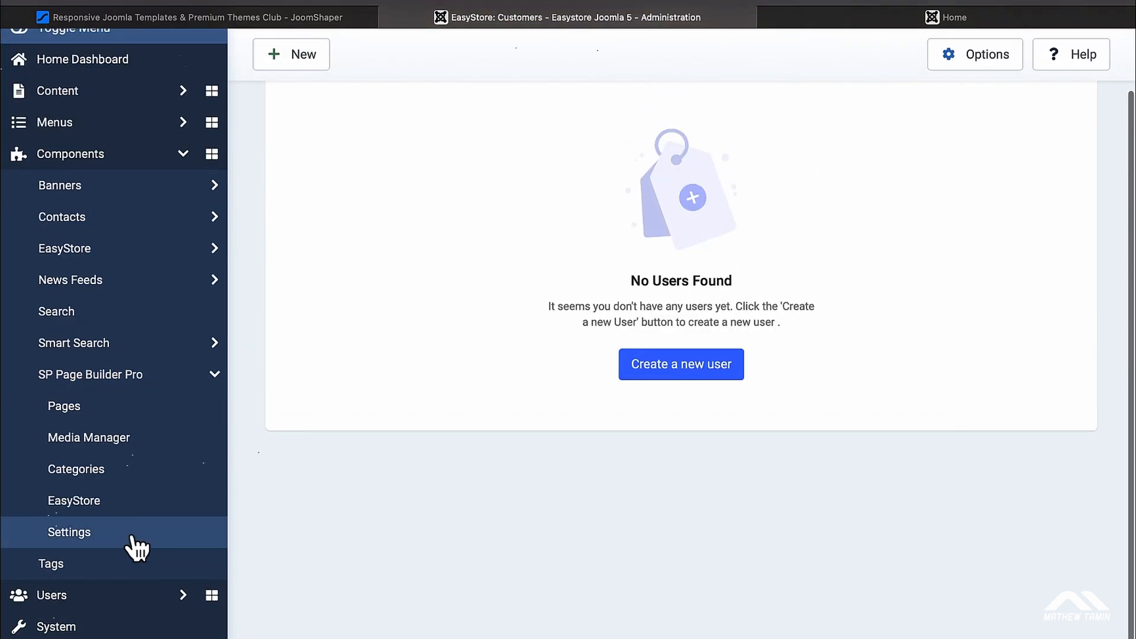